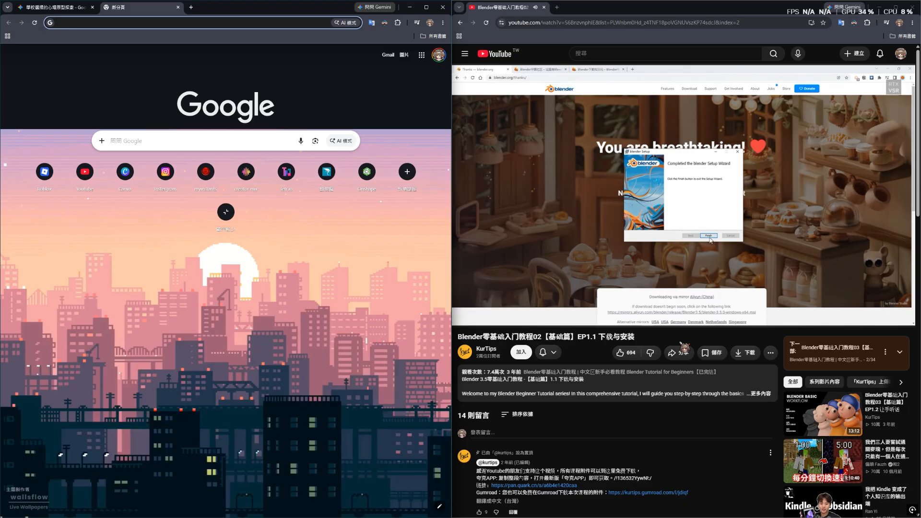
- Pause the tutorial video, look up "blender 可以跨裝置用嗎" on Google in a new tab, and return to the video
left_click(743, 246)
key("ctrl+t")
left_click(647, 140)
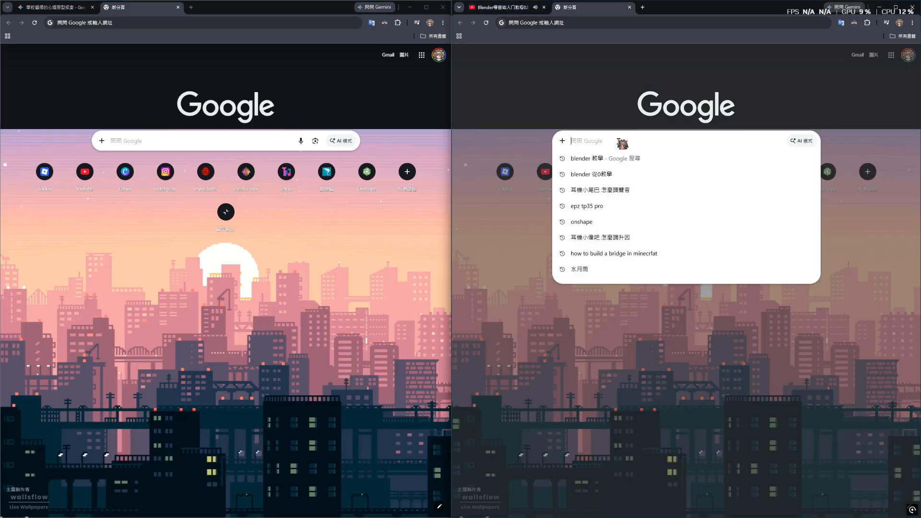
type("blender 可")
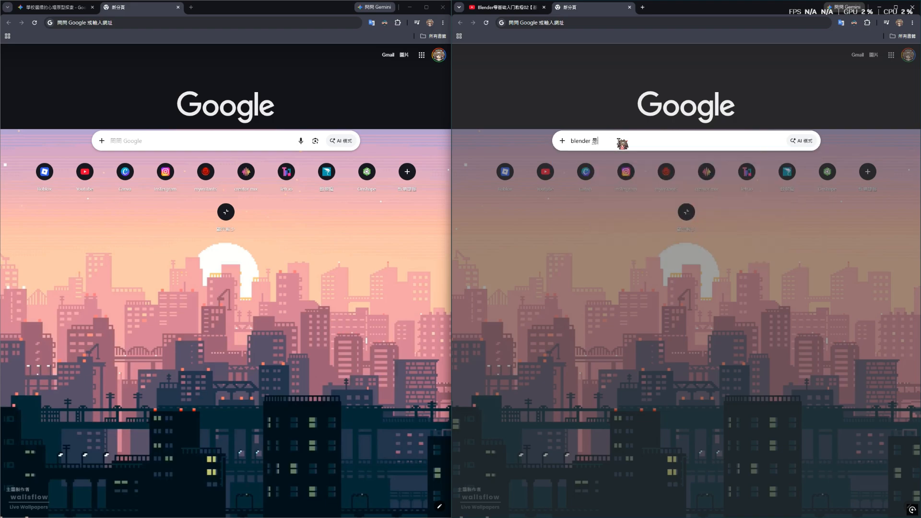
type("以跨裝置用嗎")
key("Return")
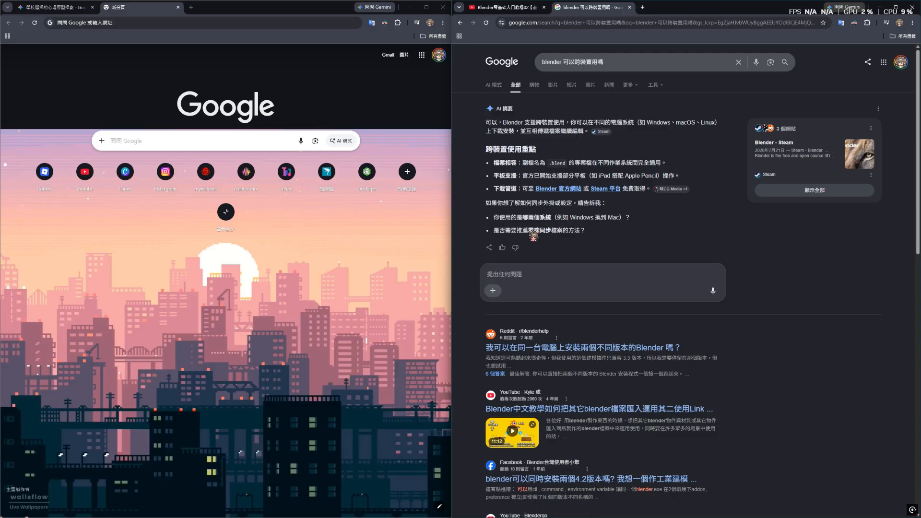
left_click(566, 232)
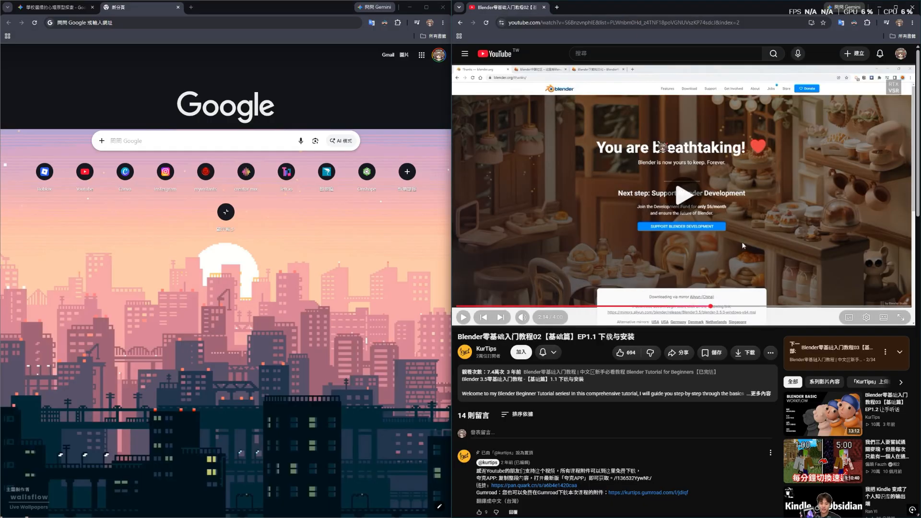
left_click(630, 7)
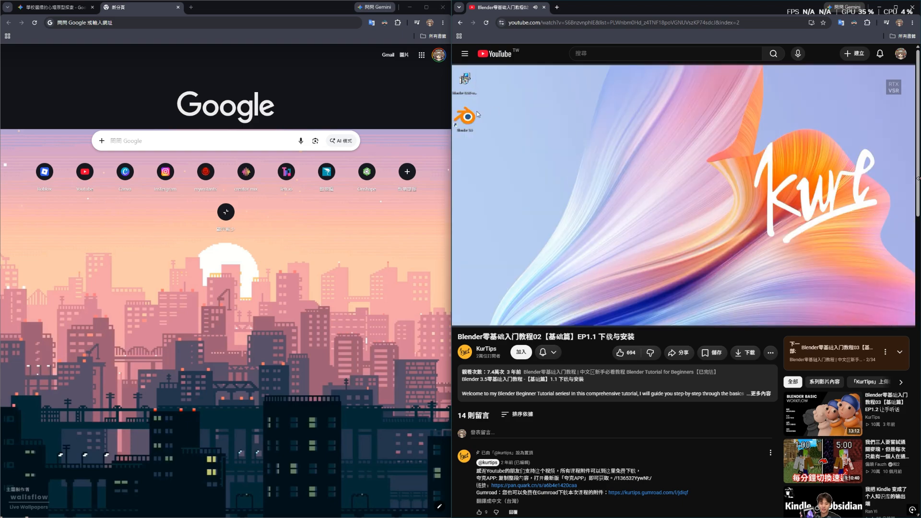
- Switch to Blender 5.1 by launching it from the desktop, and arrange its window side by side with the tutorial video
left_click(410, 8)
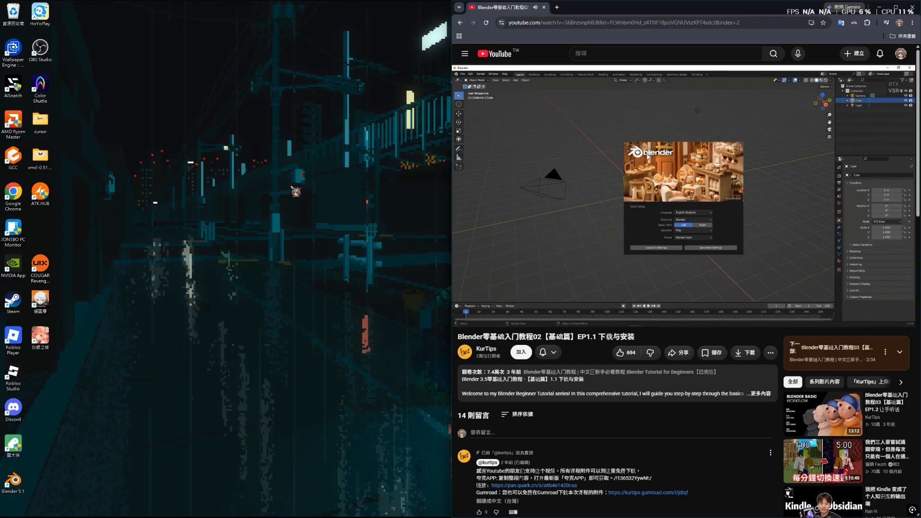
double_click(12, 479)
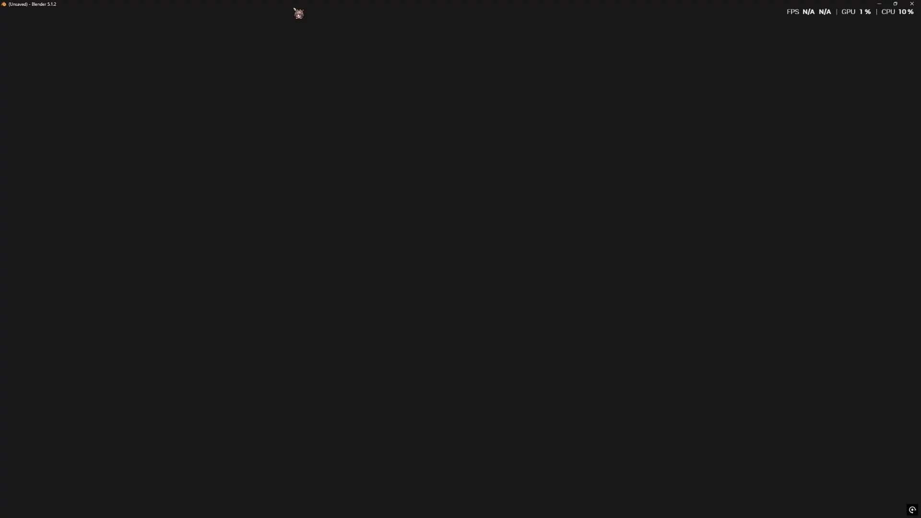
key("super+Left")
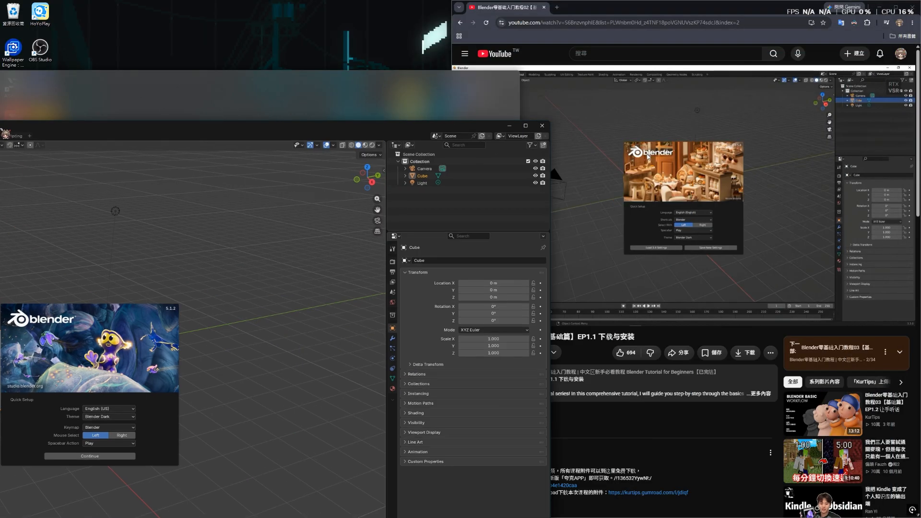
left_click_drag(451, 173, 542, 173)
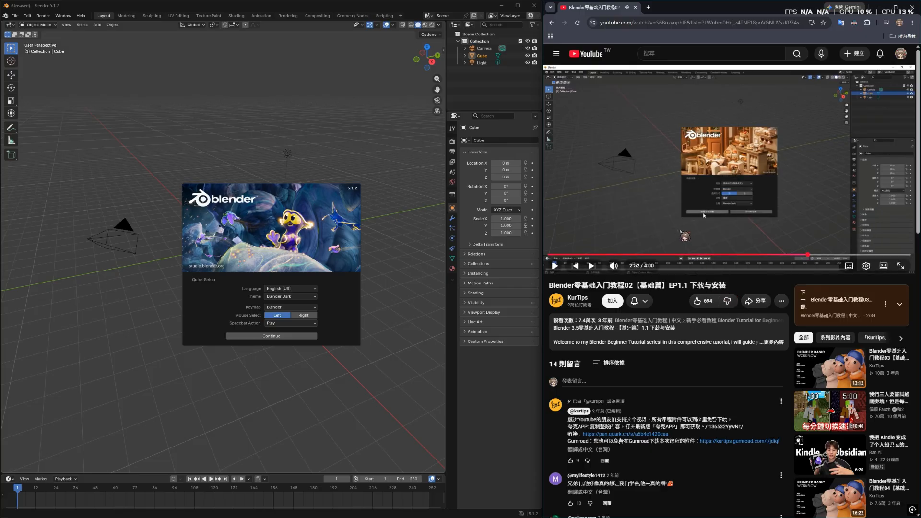
- Set the interface language to Chinese (Traditional), finish the quick setup and dismiss the splash screen
left_click(289, 288)
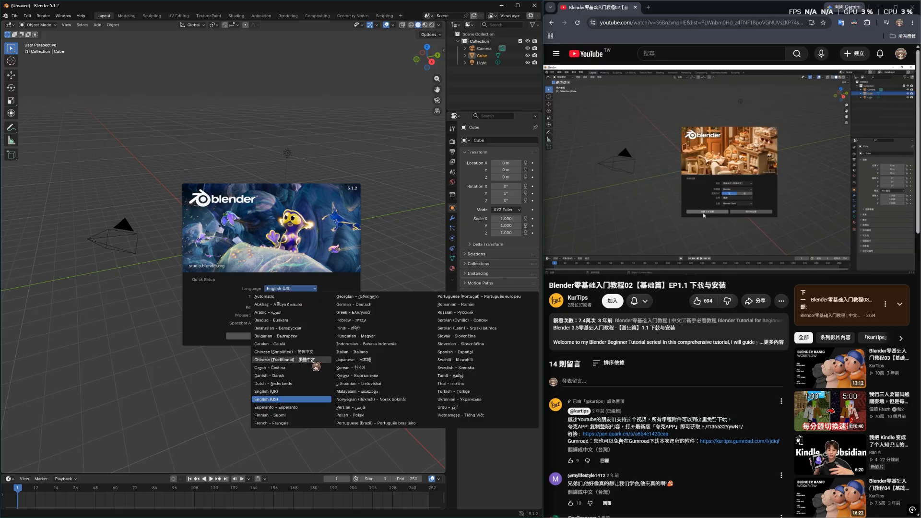
left_click(311, 360)
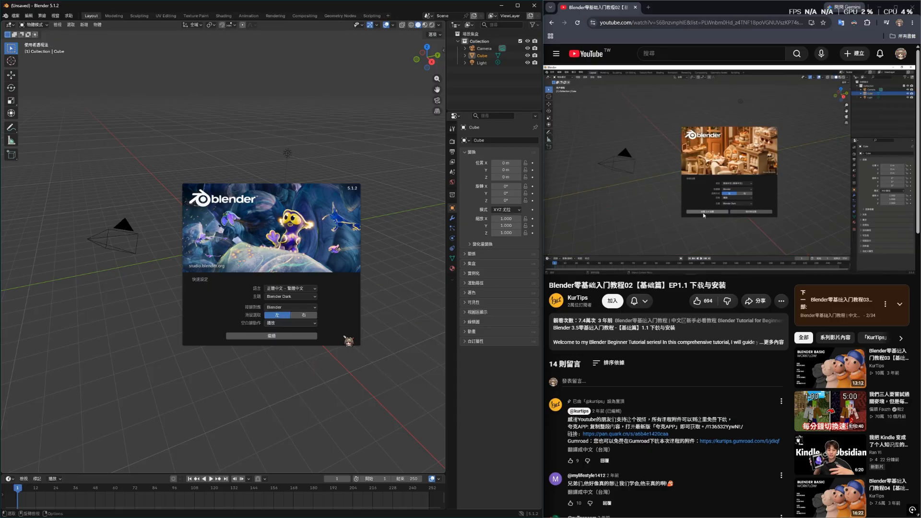
left_click(285, 340)
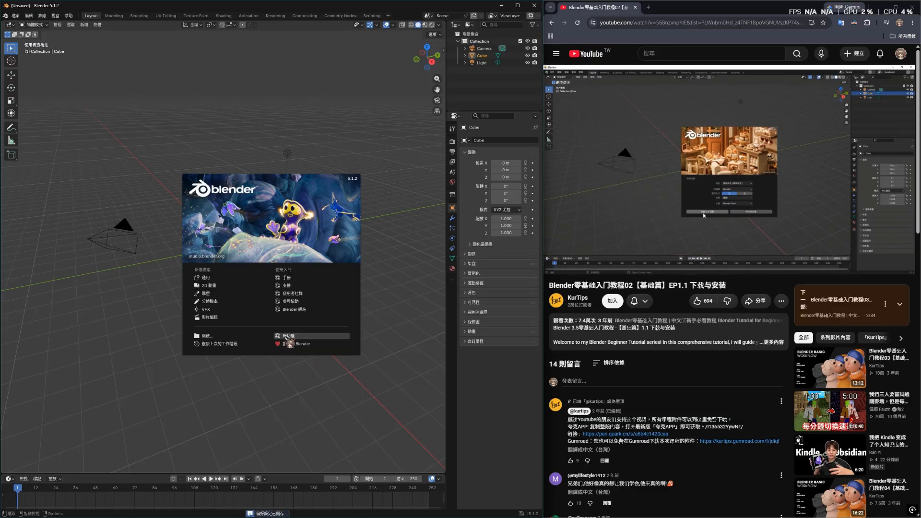
left_click(547, 232)
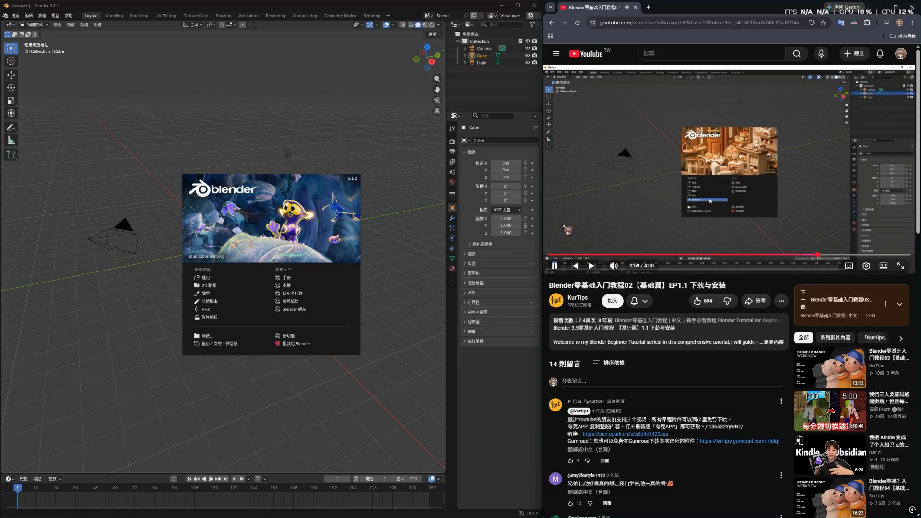
left_click(405, 255)
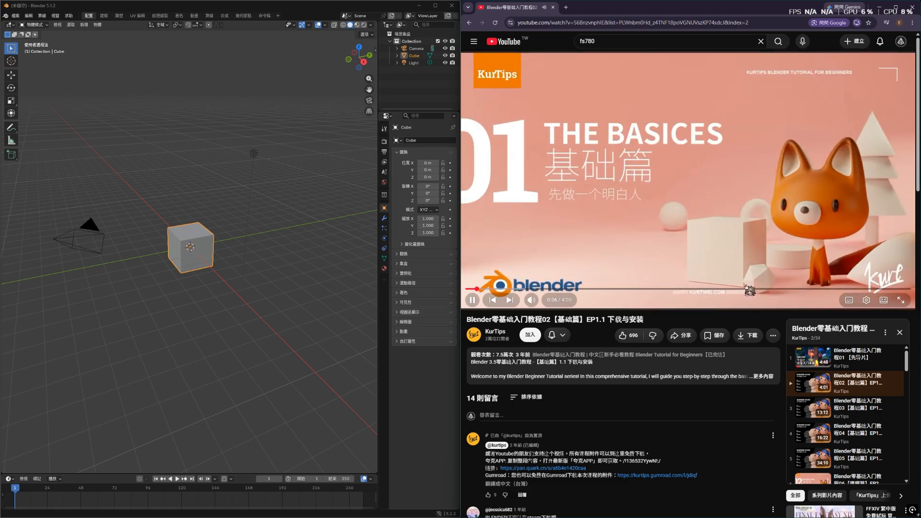
- Skip ahead through the EP1.1 tutorial video and open the playlist's next episode, EP1.2 让手听话
left_click(746, 289)
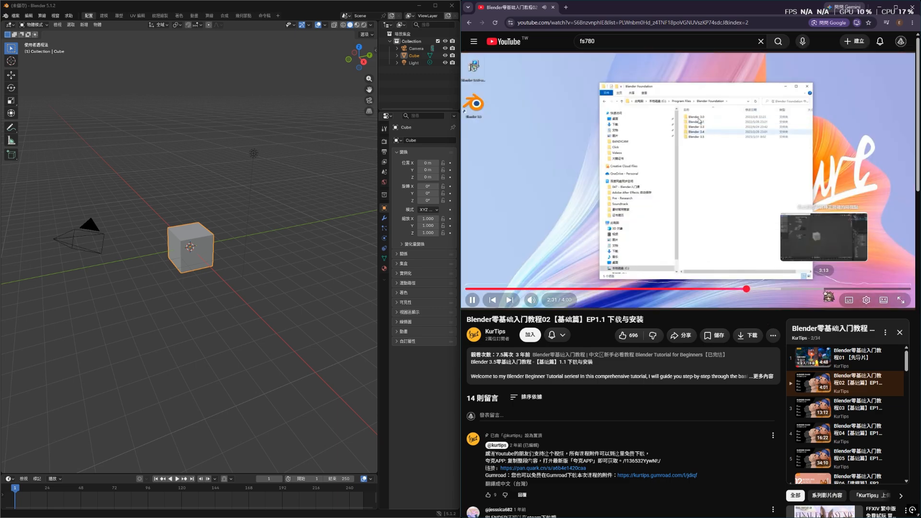
left_click(830, 288)
left_click(879, 290)
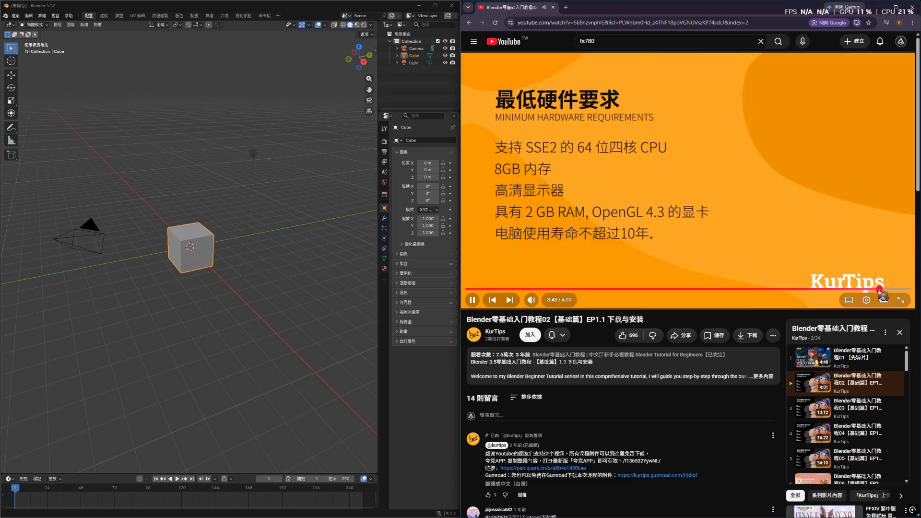
left_click(864, 407)
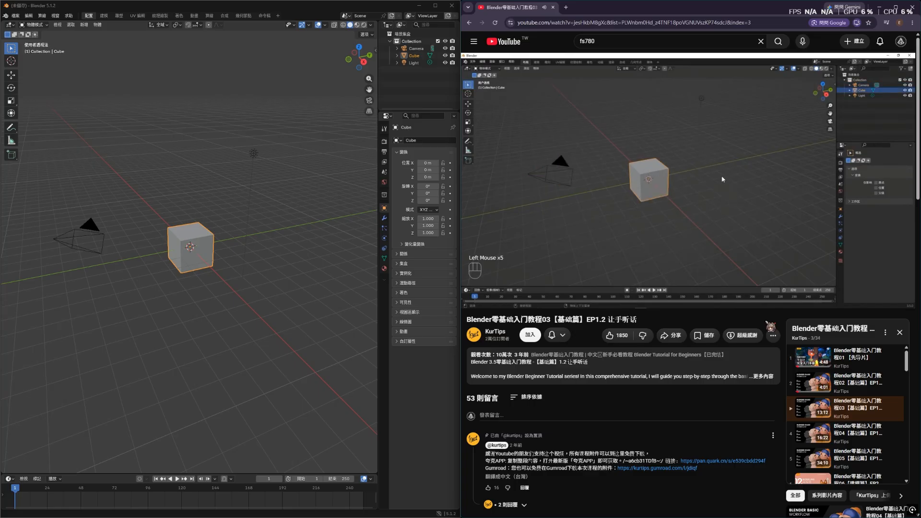
- Orbit, zoom and pan the 3D viewport around the default cube to practise view navigation
middle_click_drag(269, 231, 192, 219)
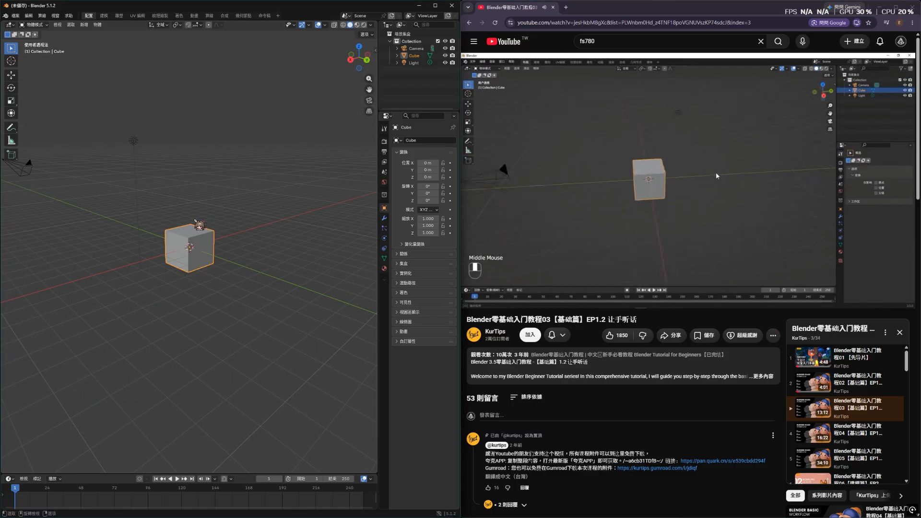
scroll(213, 234, "up", 3)
scroll(225, 242, "down", 2)
middle_click_drag(253, 249, 342, 195, "shift")
scroll(258, 263, "down", 2)
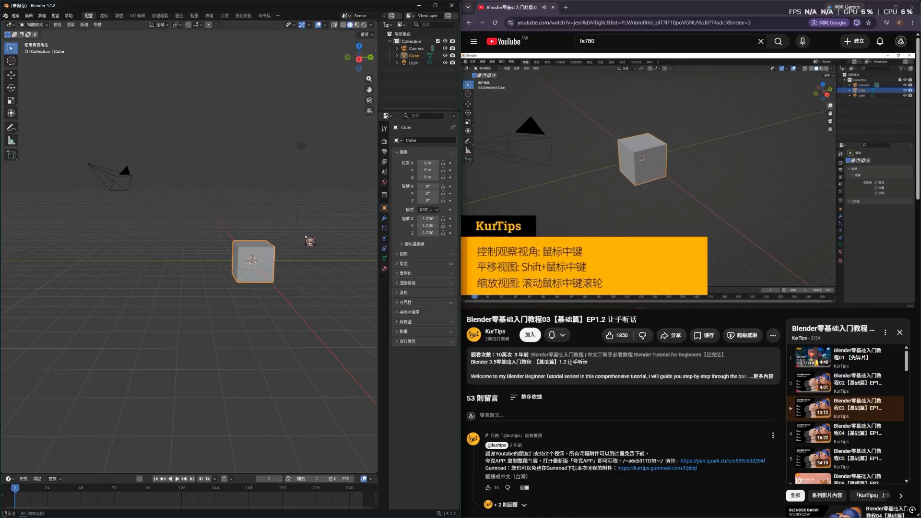
middle_click_drag(307, 235, 302, 259)
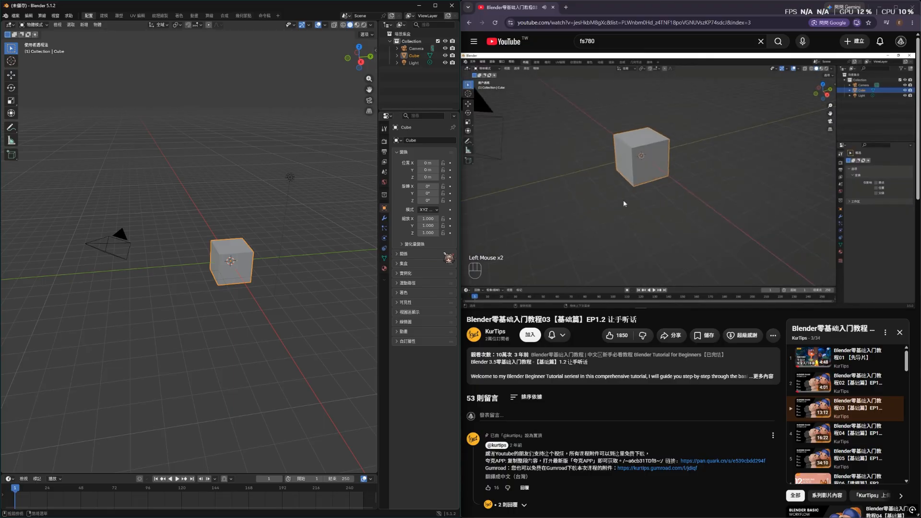
- Toggle the camera view on and off, and switch the viewport to orthographic projection and back to perspective
left_click(369, 100)
left_click(369, 100)
double_click(369, 100)
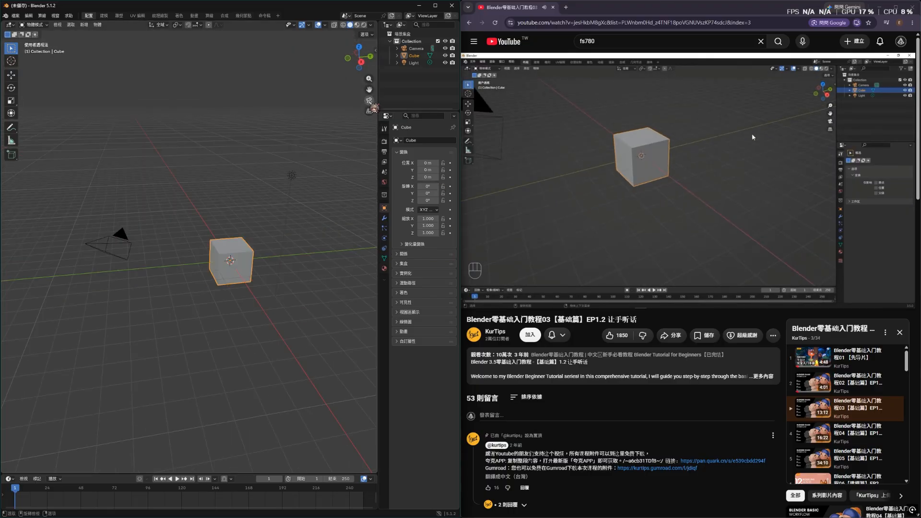
left_click(368, 100)
left_click(370, 102)
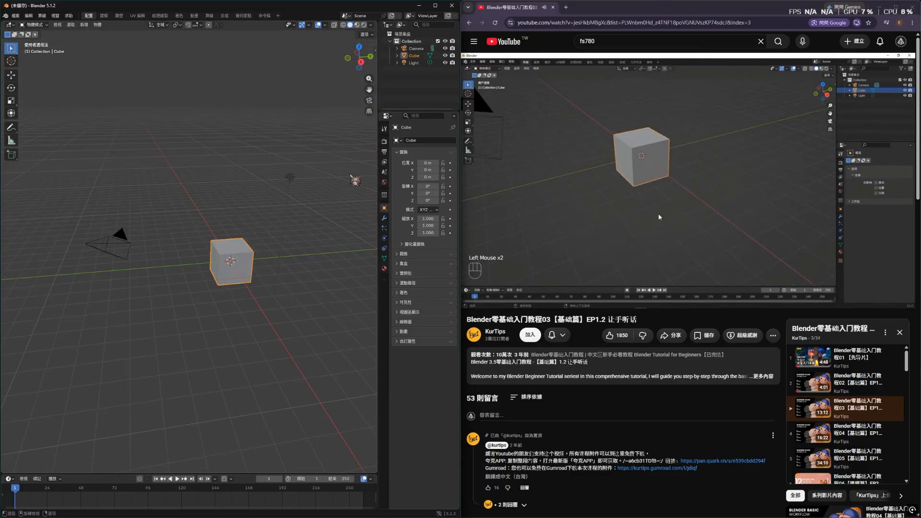
left_click(368, 111)
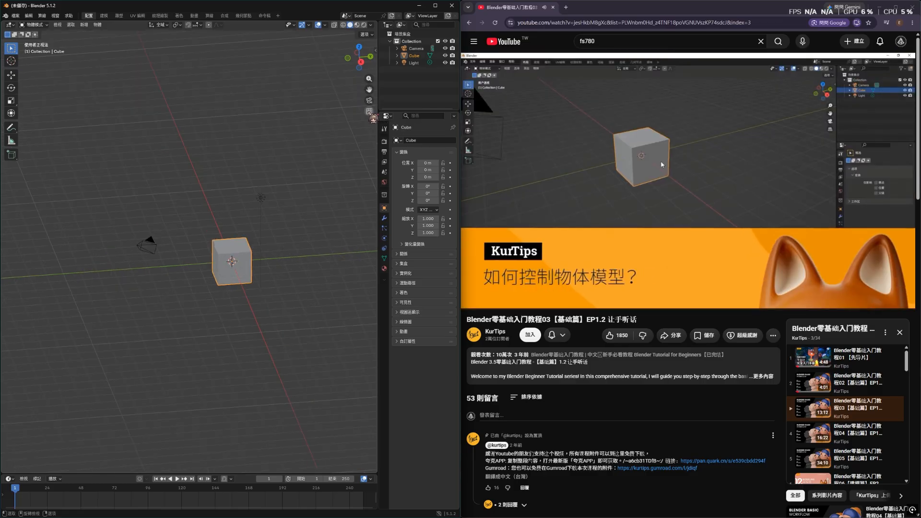
left_click(368, 112)
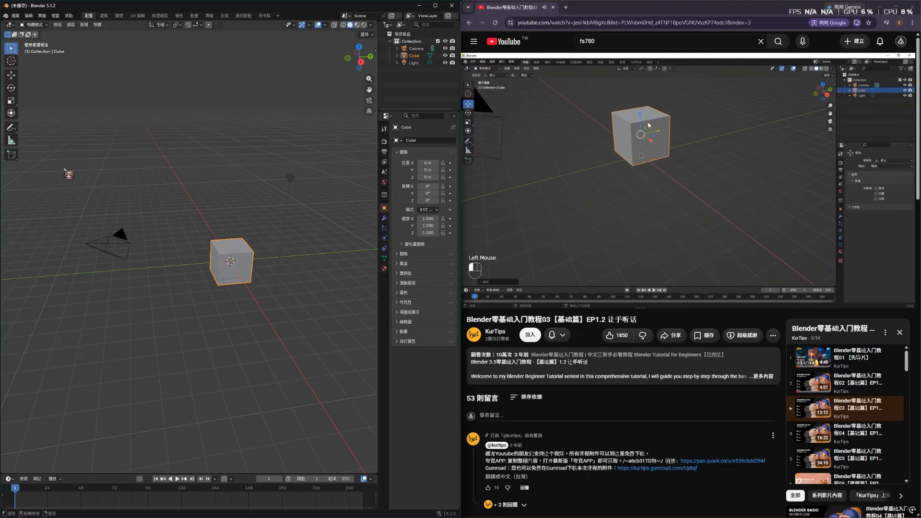
- Move the cube to about X -0.69, Y 0.02, Z 0.27 m and rotate it to about X 719°, Y -18°
left_click(11, 76)
scroll(268, 259, "up", 2)
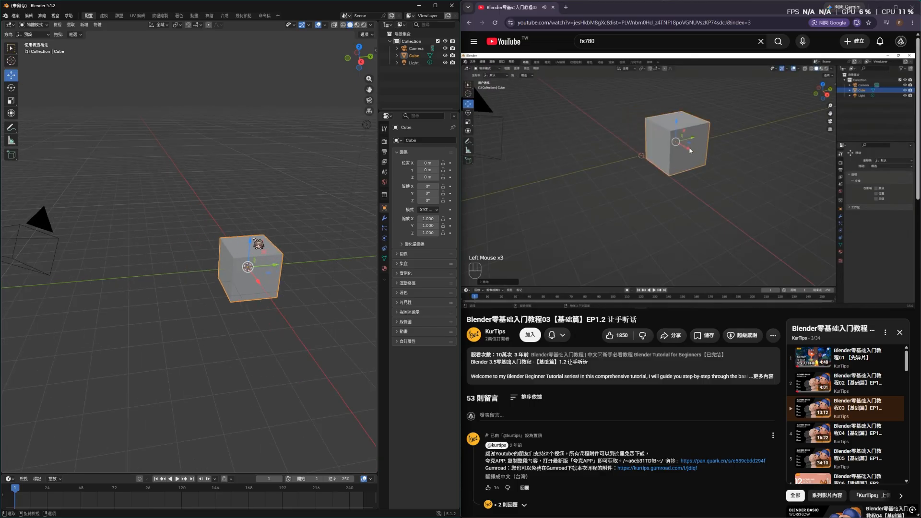
mouse_move(251, 239)
left_mouse_down()
mouse_move(250, 216)
mouse_move(251, 232)
mouse_move(282, 256)
mouse_move(263, 265)
mouse_move(273, 231)
mouse_move(253, 238)
left_mouse_up()
left_click_drag(264, 264, 311, 273)
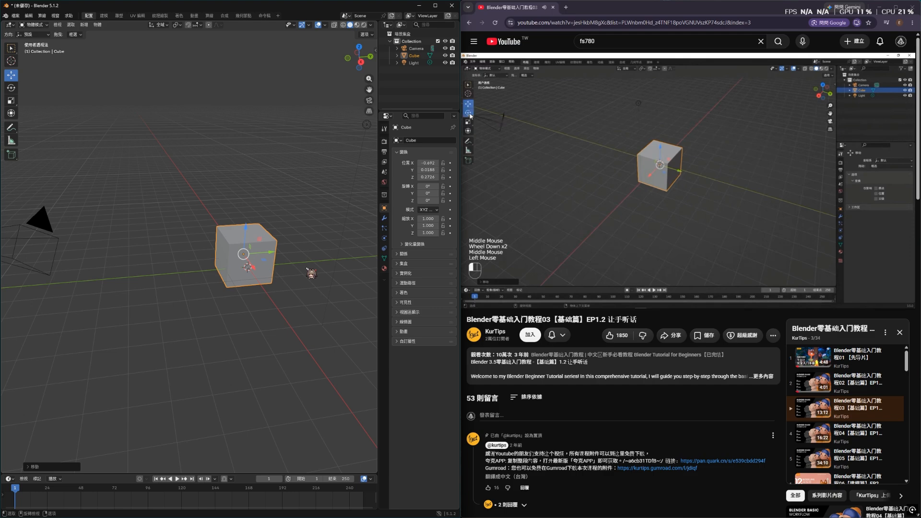
left_click(11, 88)
left_click_drag(261, 235, 283, 263)
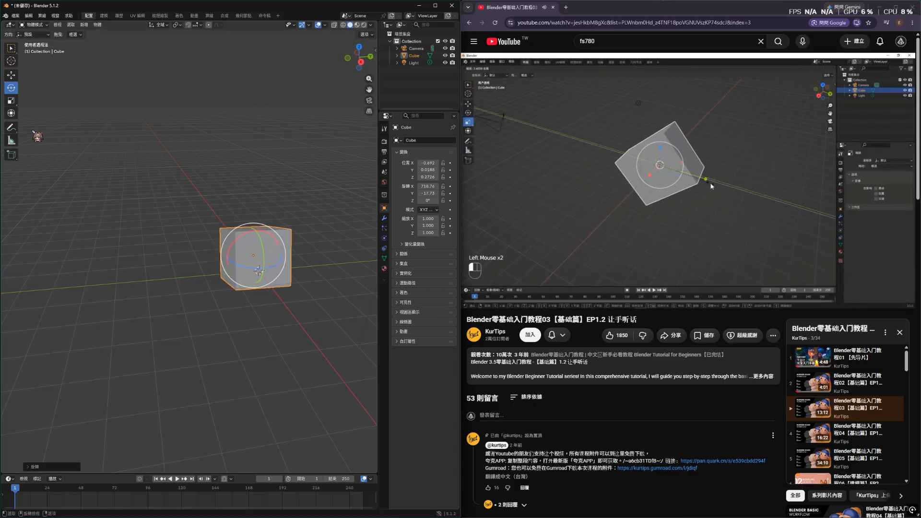
- Scale the cube unevenly along its axes to about X 0.68, Y 0.76, Z 0.97
left_click(11, 100)
left_click_drag(279, 253, 264, 271)
key("s")
key("x")
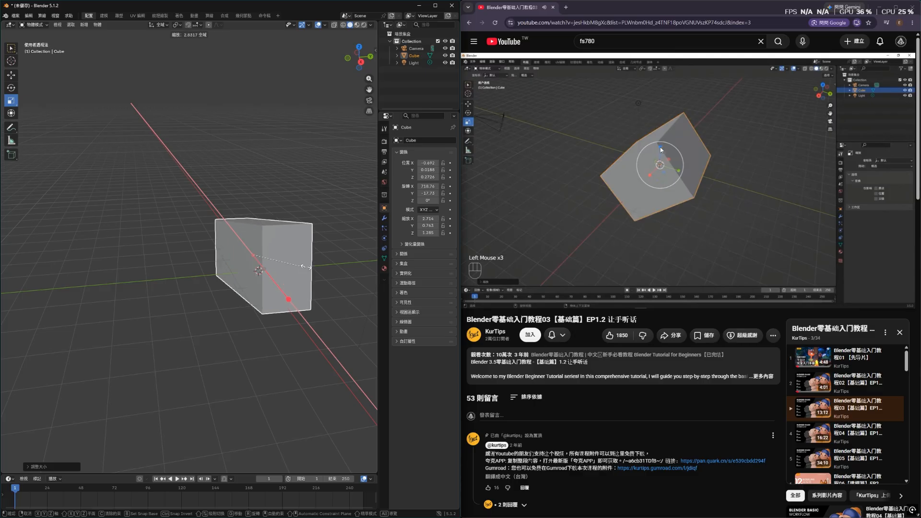
left_click_drag(266, 185, 261, 265)
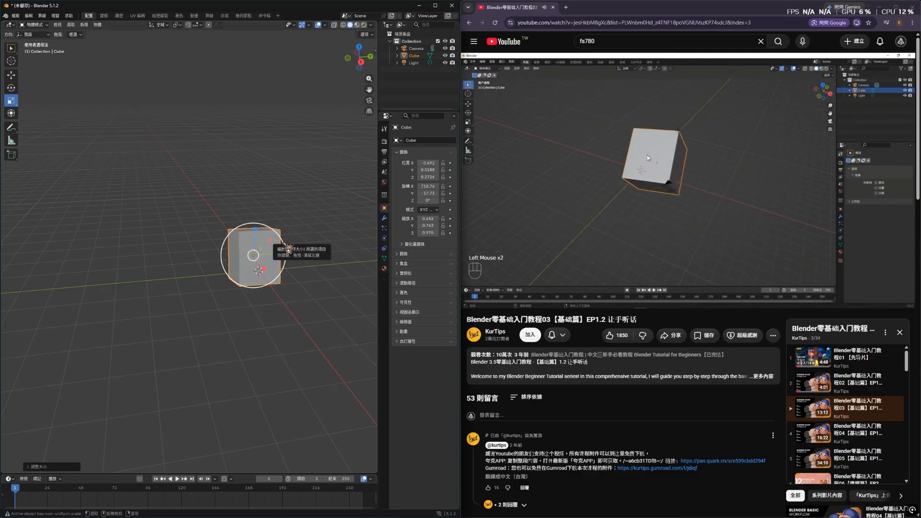
- Delete the cube and undo the deletion
key("Delete")
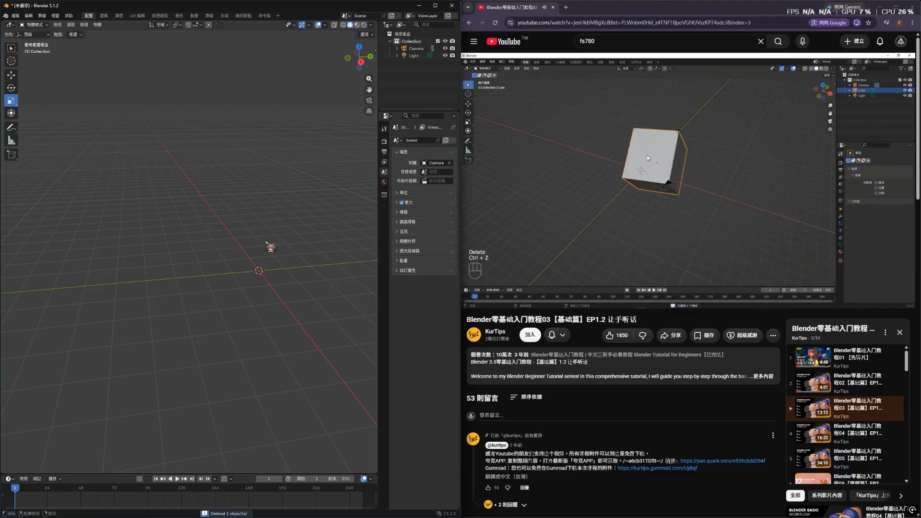
key("ctrl+z")
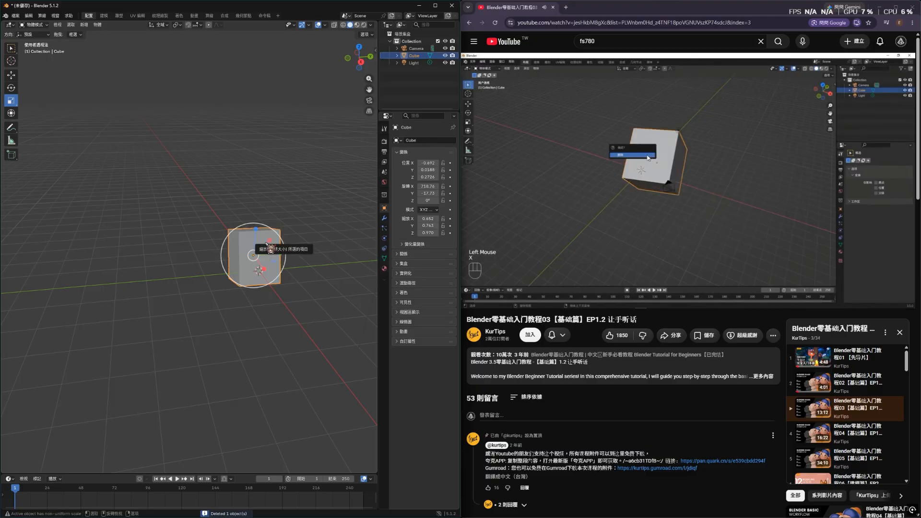
key("x")
left_click(289, 243)
right_click(267, 244)
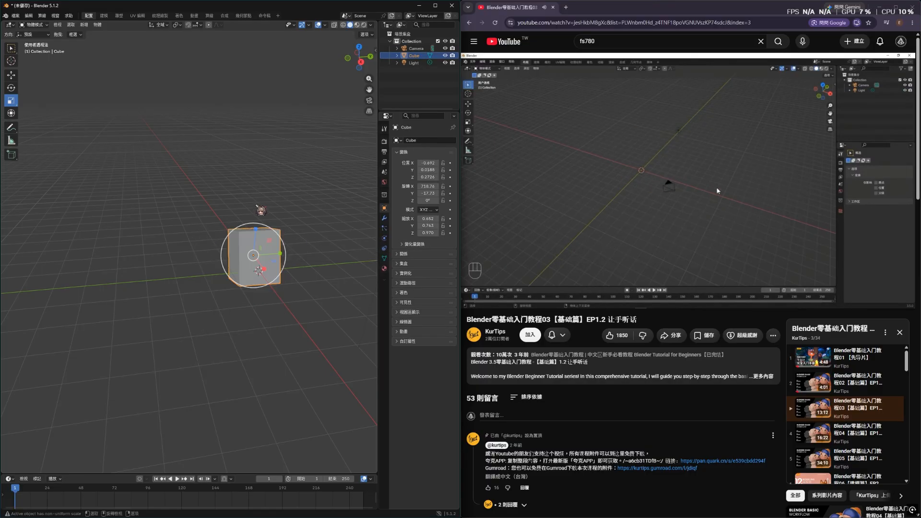
key("shift+a")
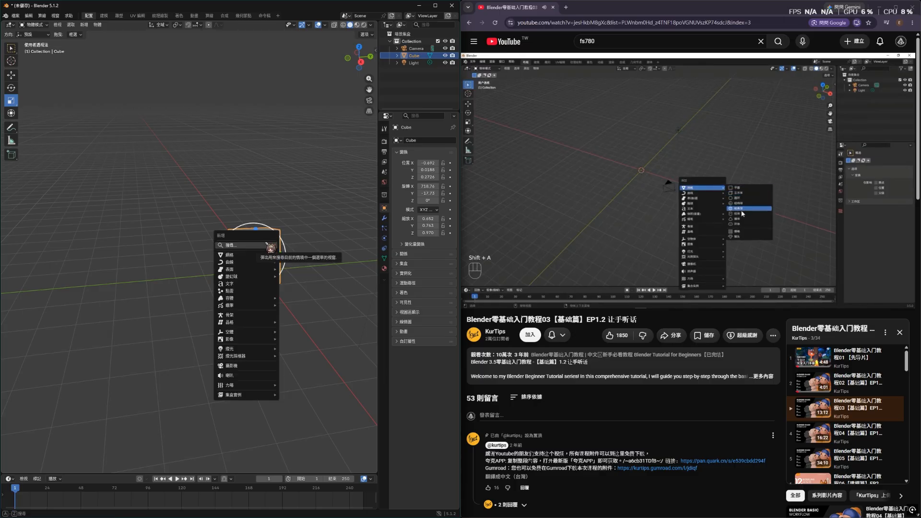
key("Escape")
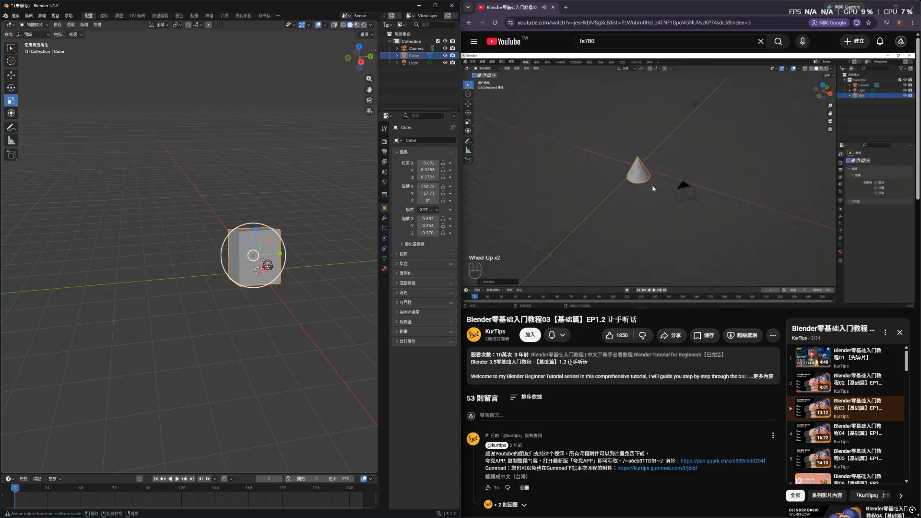
- Delete the scaled cube from the scene
right_click(267, 264)
left_click(245, 389)
key("shift+a")
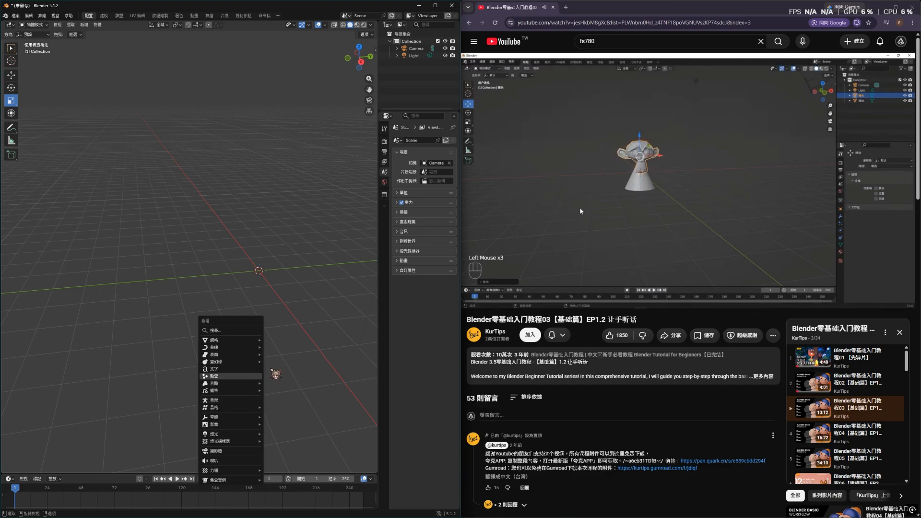
right_click(243, 256)
key("shift+a")
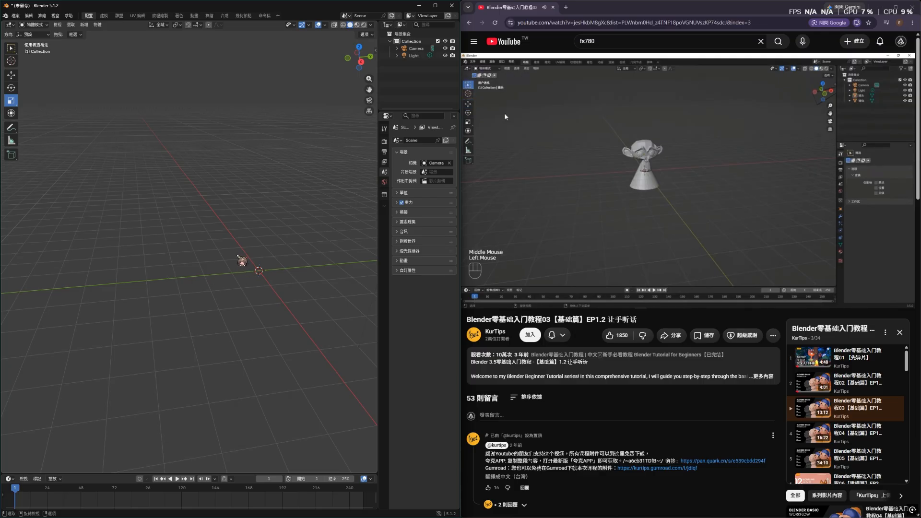
- Add a monkey mesh at the world origin while the tutorial video is paused
left_click(552, 221)
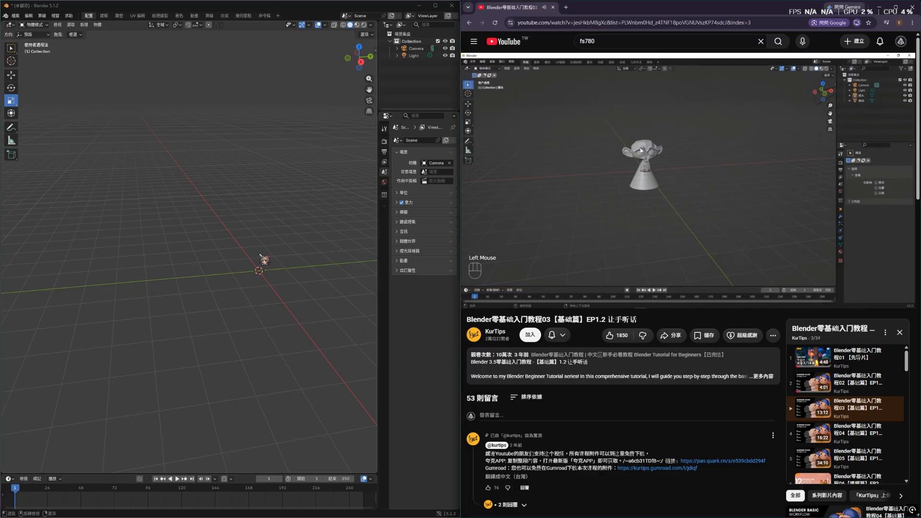
key("shift+a")
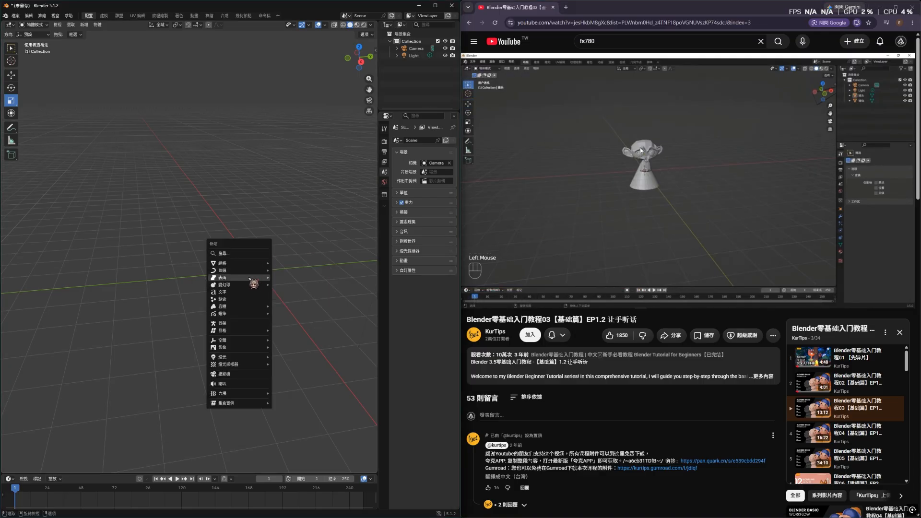
mouse_move(250, 285)
mouse_move(244, 265)
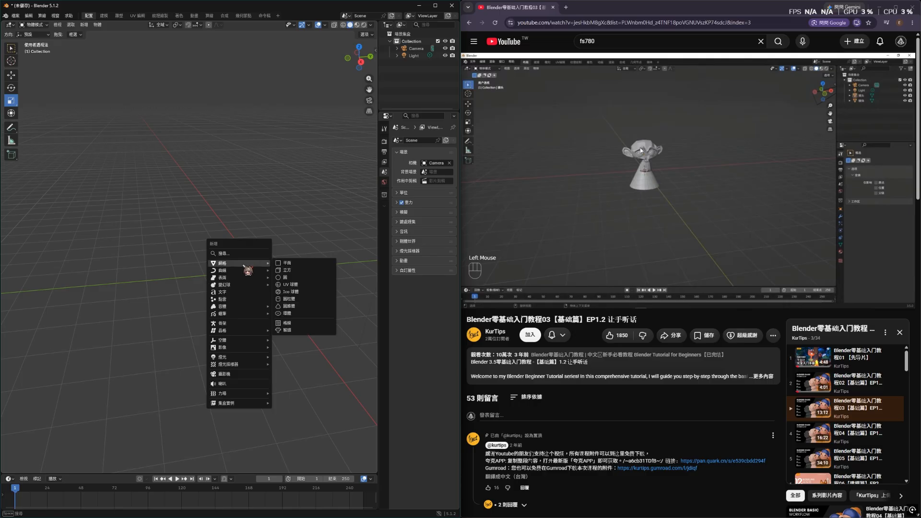
left_click(302, 330)
left_click(307, 296)
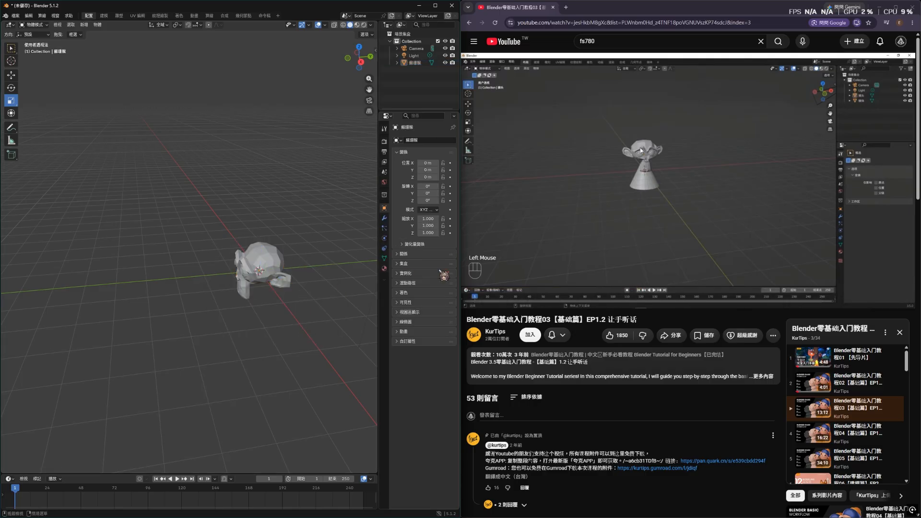
left_click(472, 271)
- Select the monkey head and move it freely to about X -0.33, Z 0.71 m
left_click(270, 262)
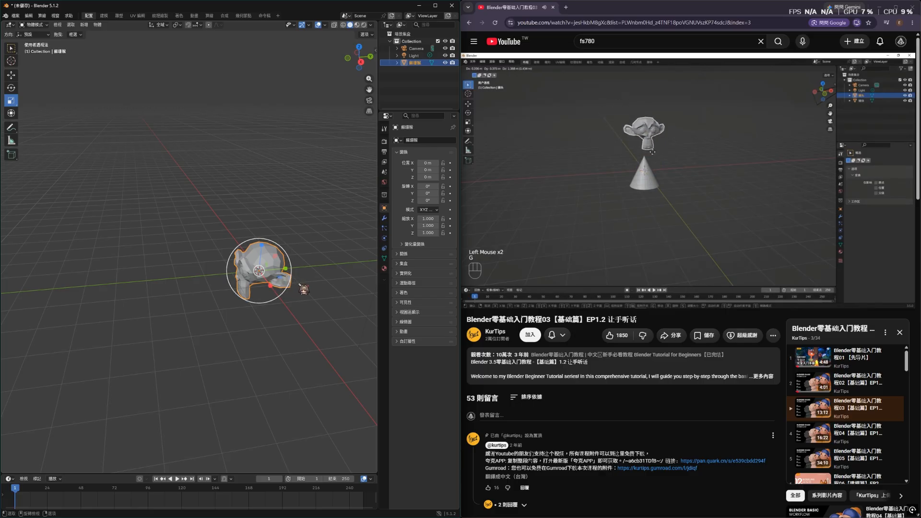
key("g")
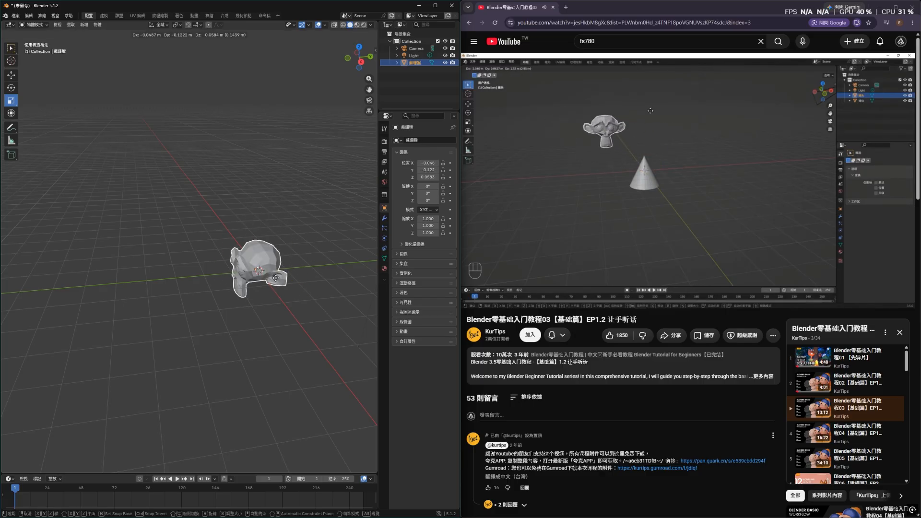
right_click(300, 282)
key("g")
left_click(308, 275)
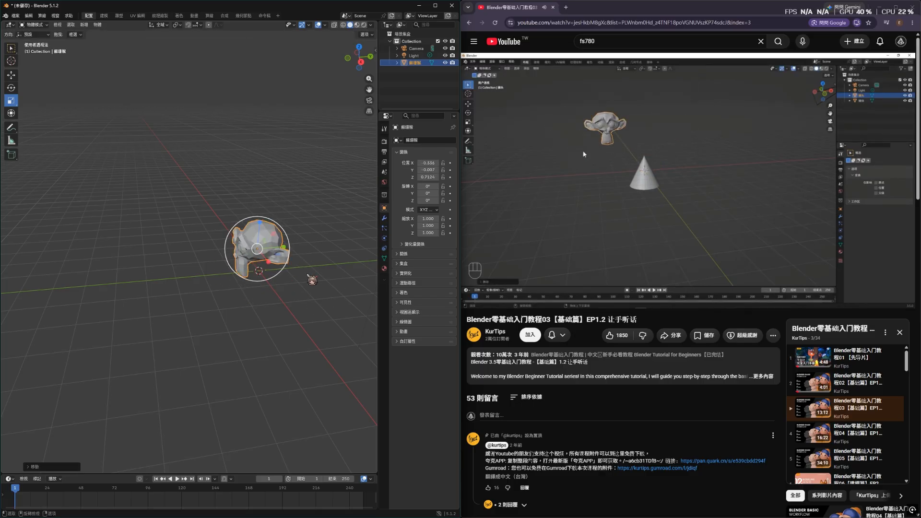
- Switch the active selection tool to Circle Select and clear the selection
middle_click_drag(322, 310, 187, 287)
key("w")
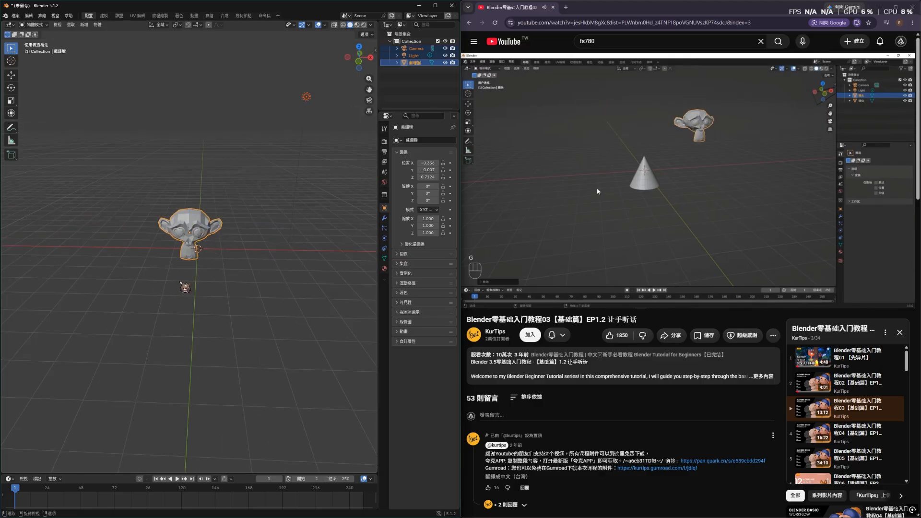
right_click(259, 273)
right_click(266, 294)
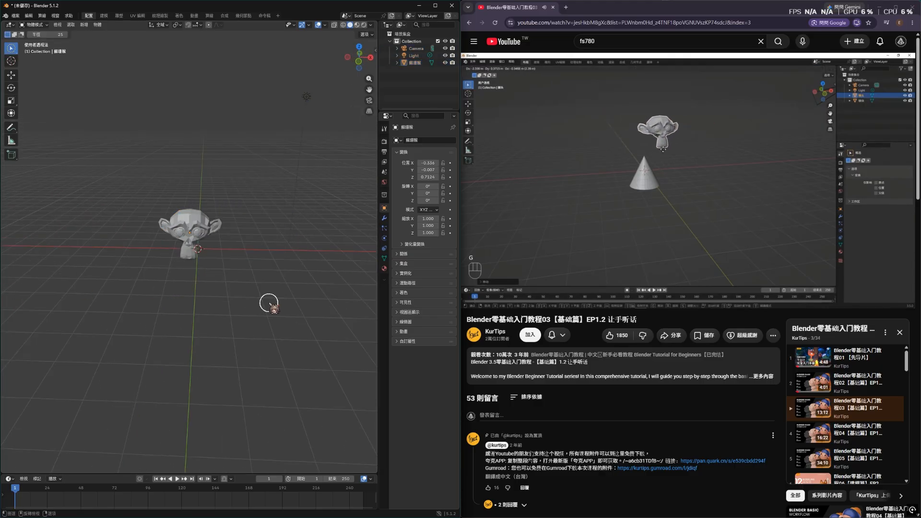
key("x")
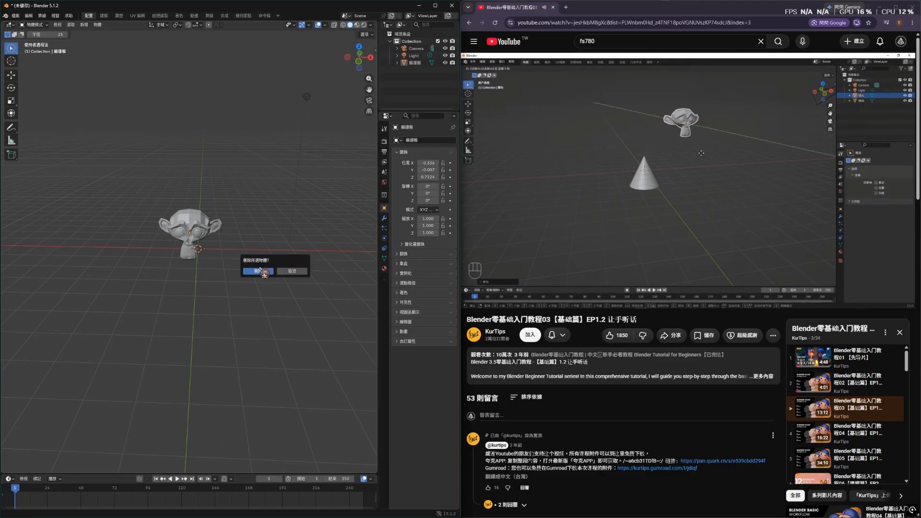
left_click(289, 272)
- Practise selecting and deselecting the monkey head with the Circle Select tool
left_click(188, 234)
left_click(183, 223)
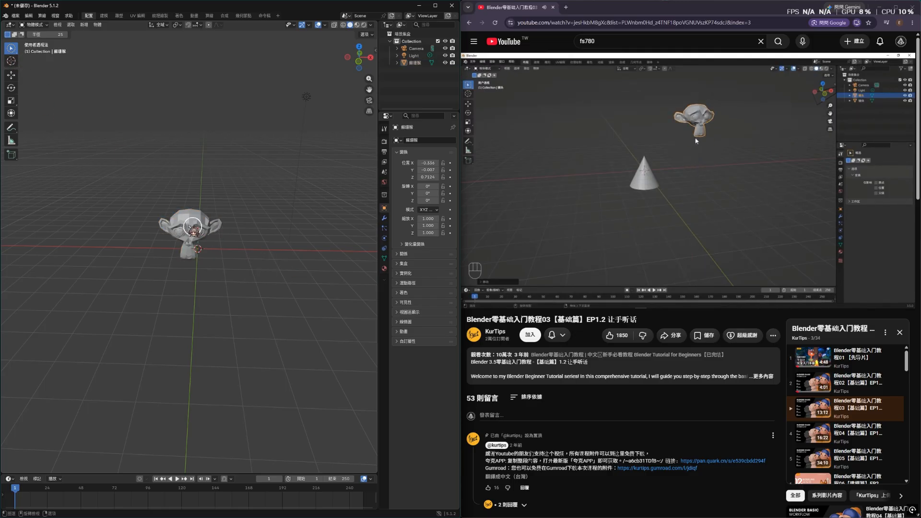
left_click(191, 233)
mouse_move(227, 243)
middle_mouse_down()
mouse_move(222, 252)
mouse_move(225, 245)
mouse_move(235, 257)
middle_mouse_up()
scroll(223, 254, "up", 3)
right_click(269, 252)
left_click(891, 279)
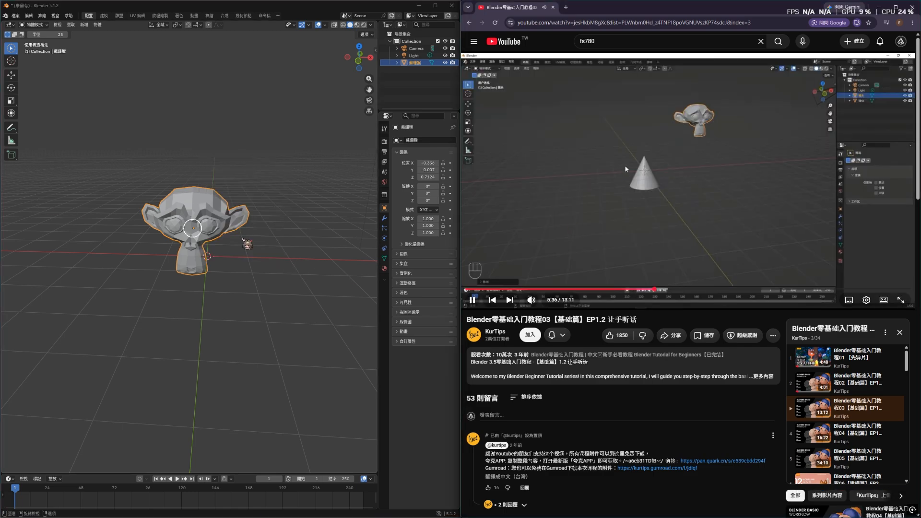
middle_click_drag(332, 254, 344, 265)
left_click(232, 241)
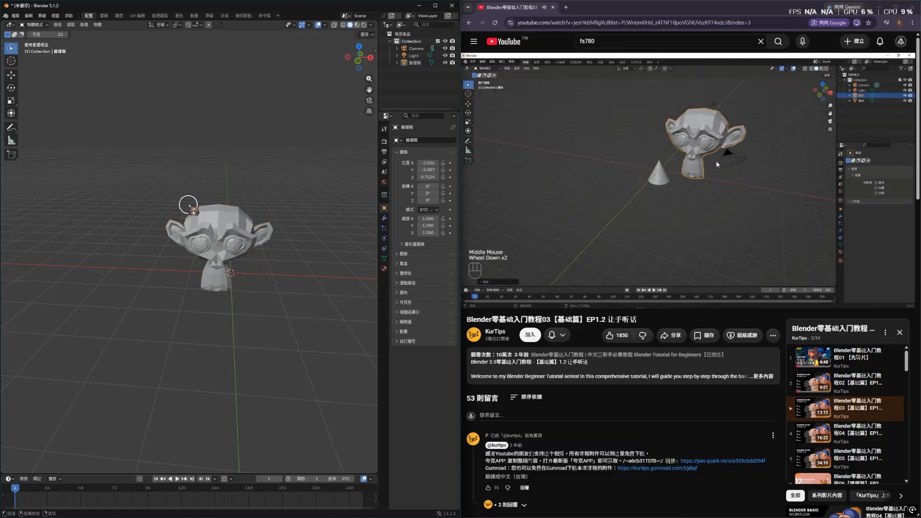
- Activate the Move tool and select the monkey head
left_click(11, 60)
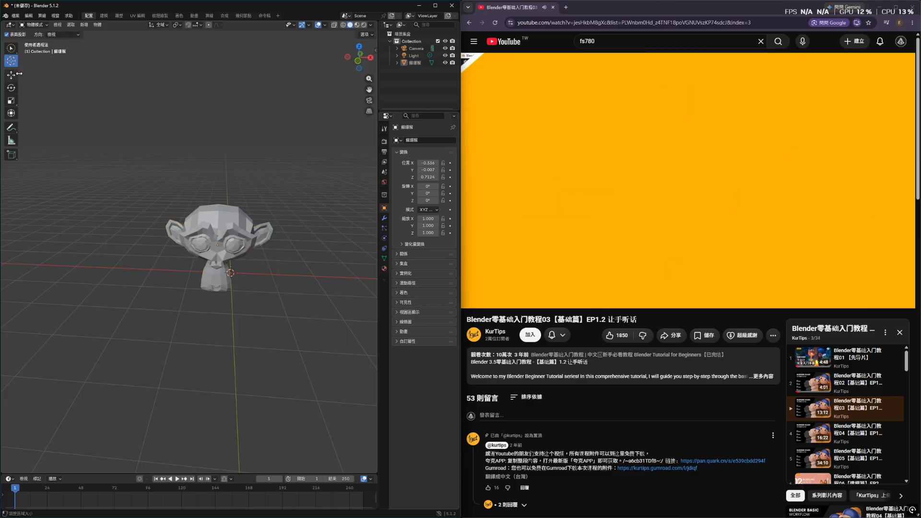
left_click(11, 75)
left_click(225, 259)
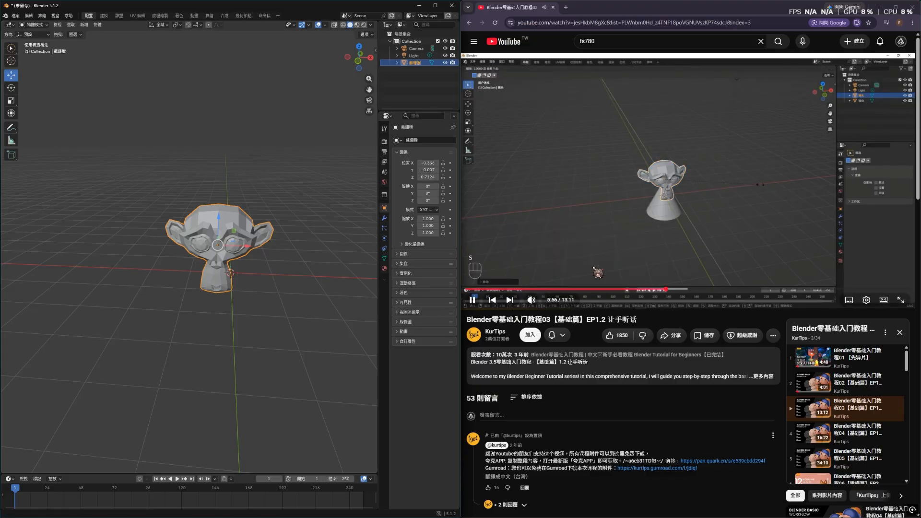
- Rewind the tutorial video to about 5:04 and resume playback
left_click(651, 262)
key("Left")
key("Left")
key("Left")
key("Left")
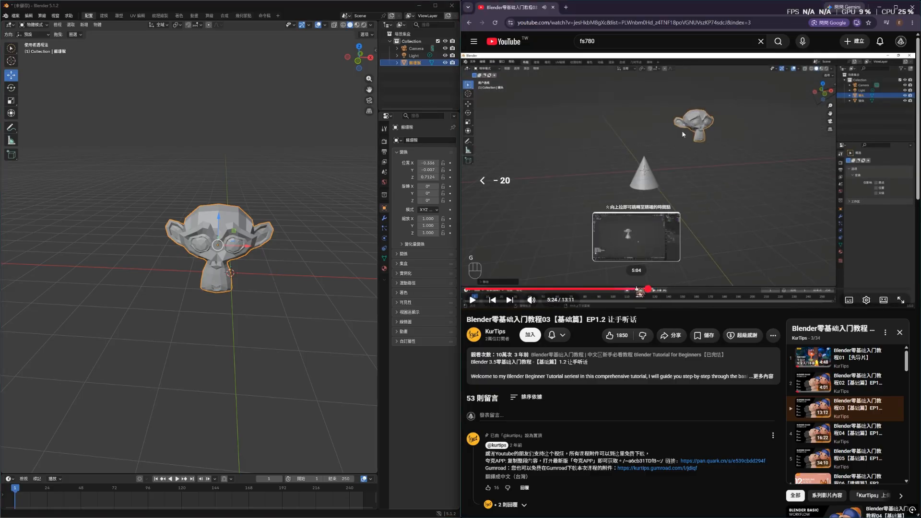
left_click(633, 289)
left_click(661, 238)
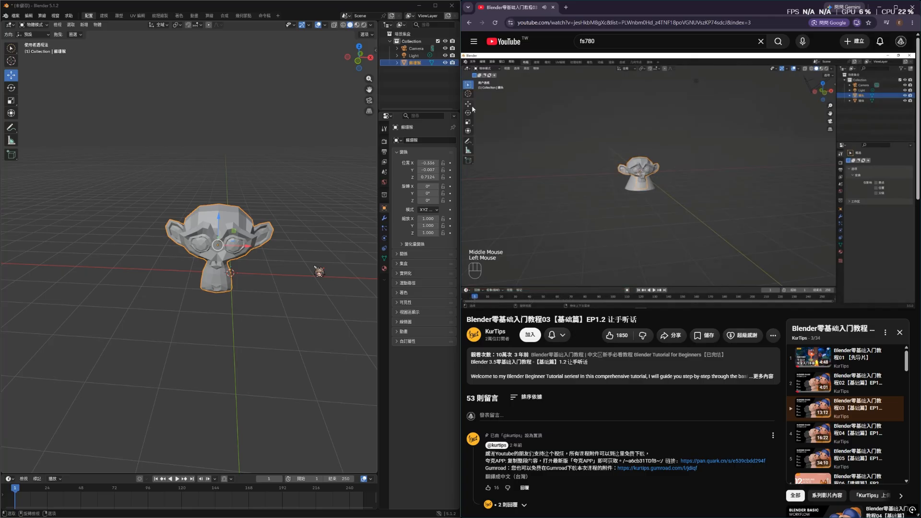
- Move the monkey head up along the Z axis to about Z 2.25 m
key("g")
key("z")
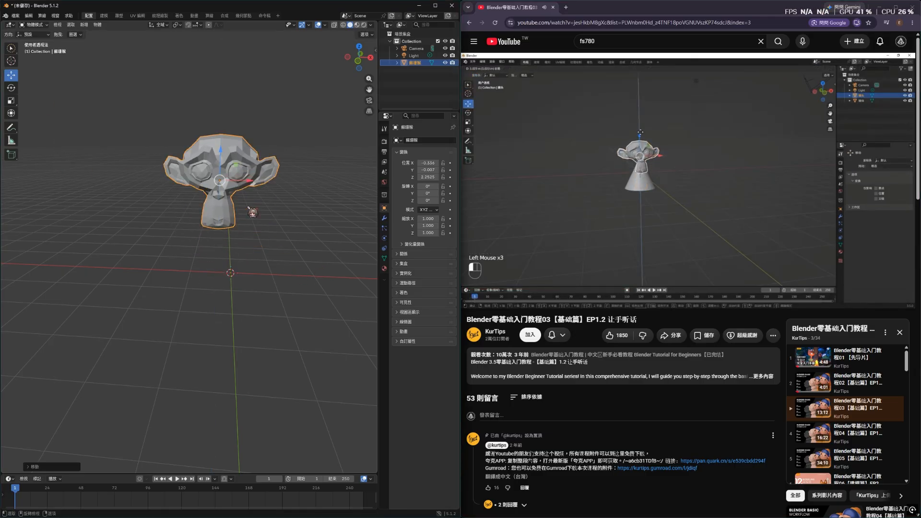
left_click(291, 221)
middle_click_drag(291, 220, 292, 218)
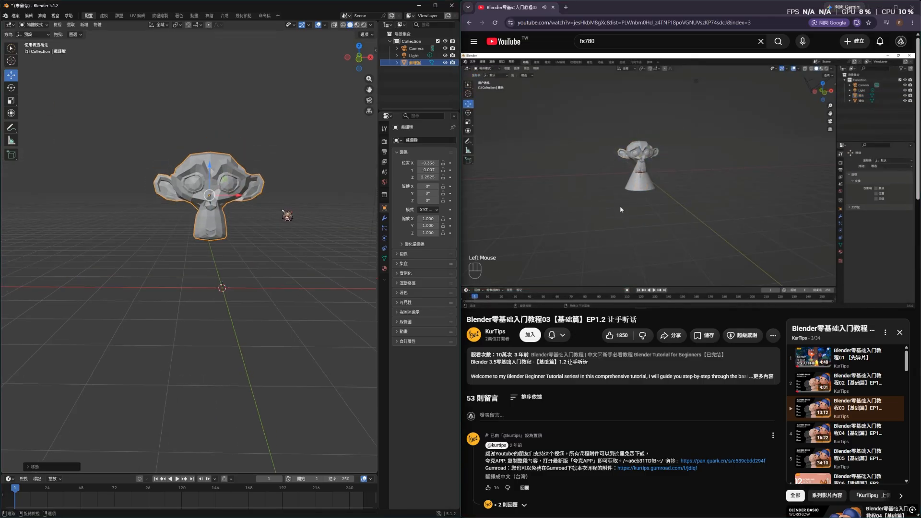
scroll(287, 215, "down", 2)
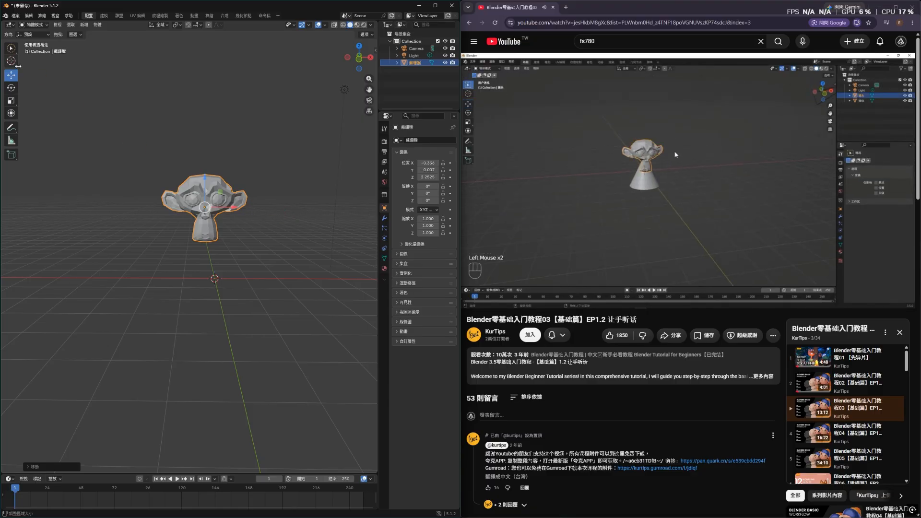
- Select the monkey head with Circle Select and move it freely several times, ending at about X -0.21, Y -0.04, Z 2.03 m
left_click(12, 48)
left_click(211, 198)
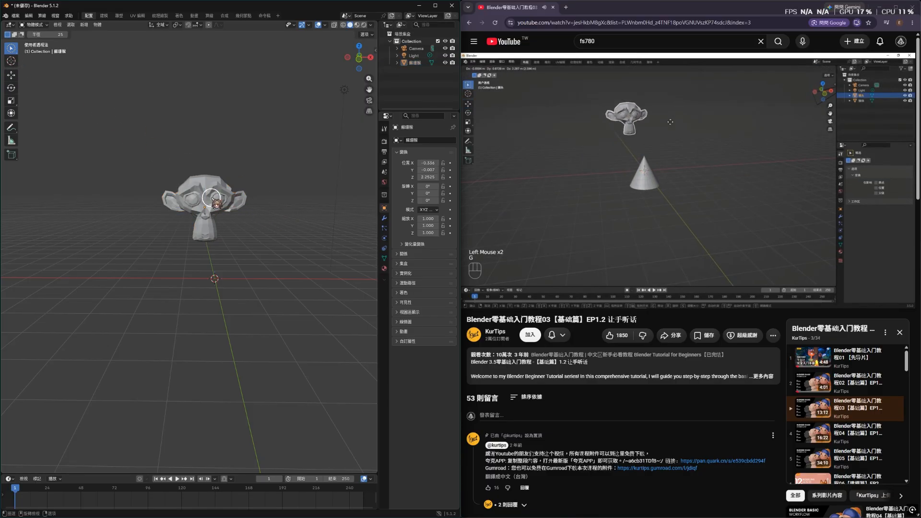
left_click(212, 198)
key("g")
left_click(269, 223)
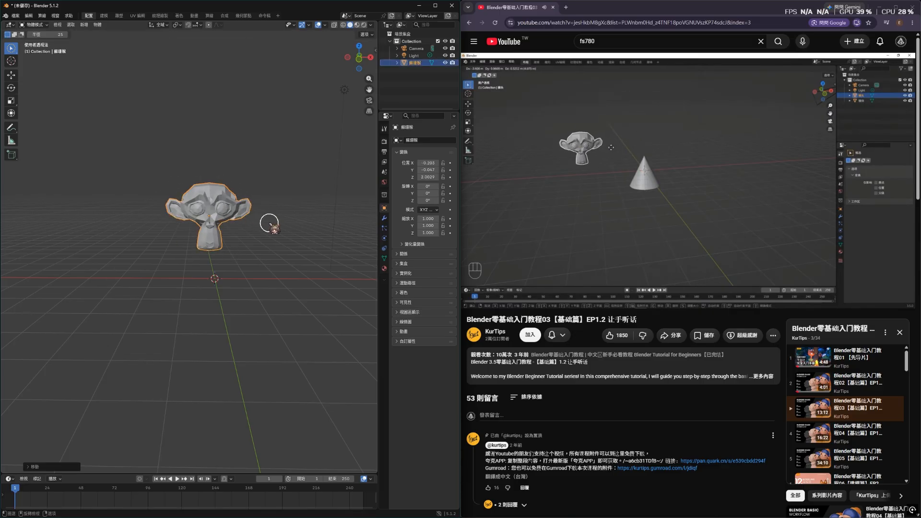
key("g")
left_click(238, 208)
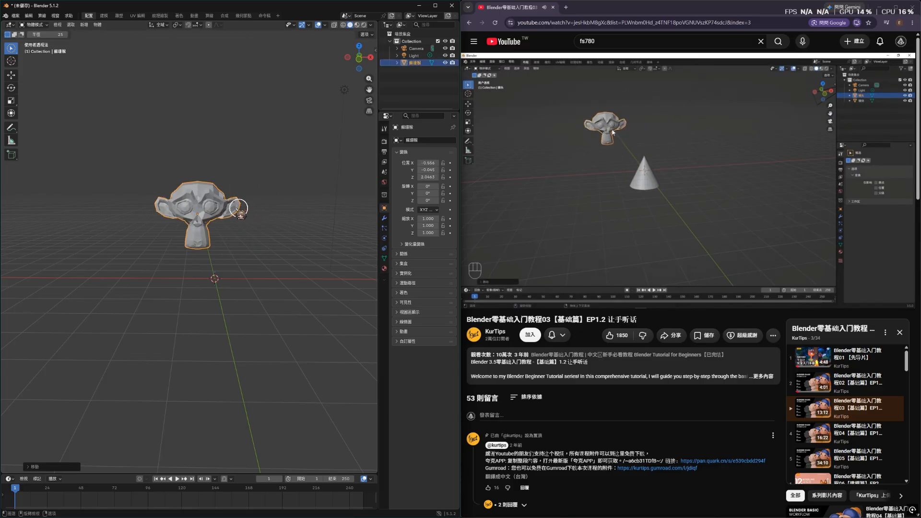
key("g")
left_click(299, 212)
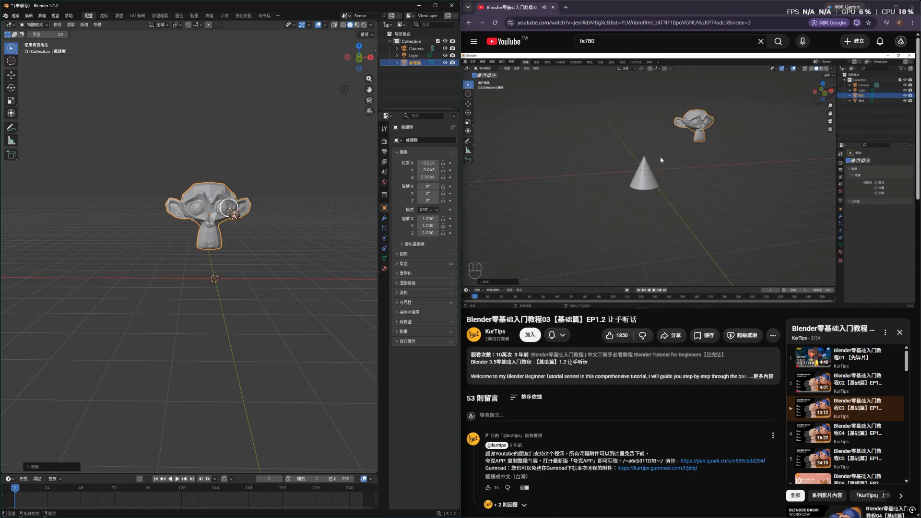
- Try an X-axis move of the monkey head, cancel it, and move the head along Y to about -0.64 m
key("g")
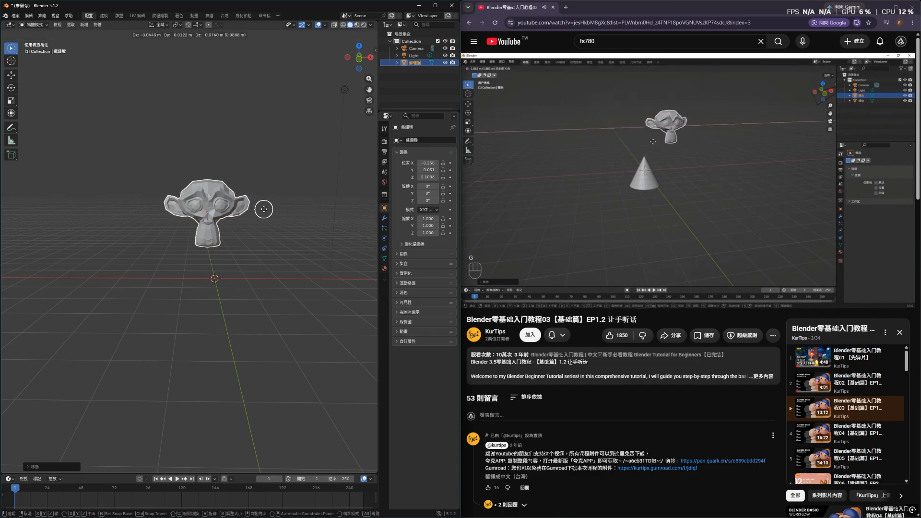
key("x")
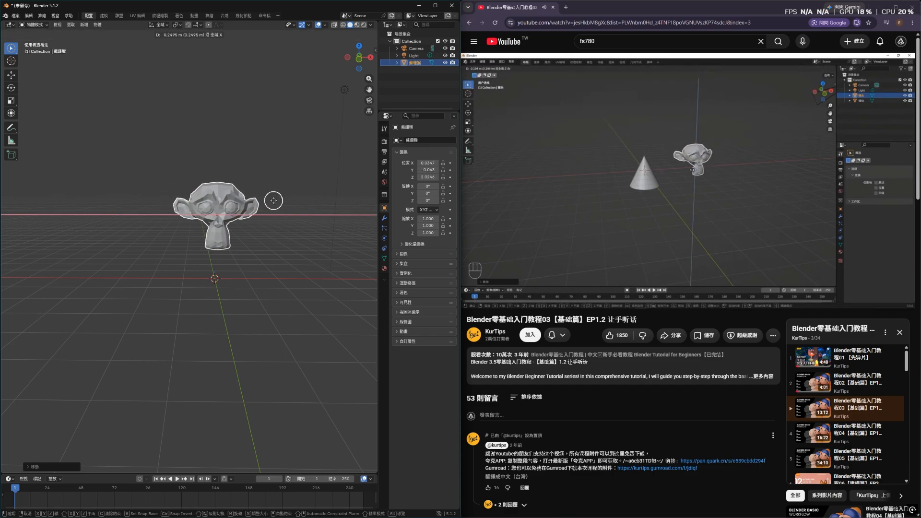
key("Escape")
key("c")
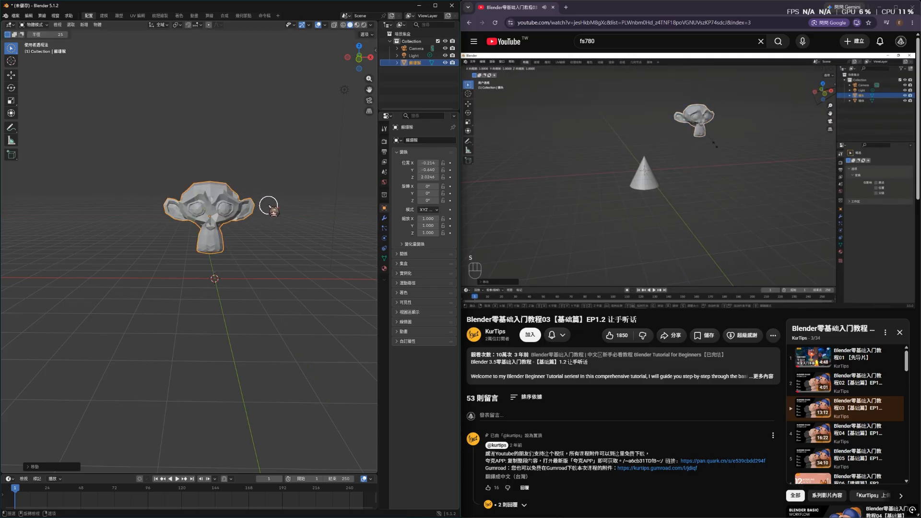
left_click(232, 205)
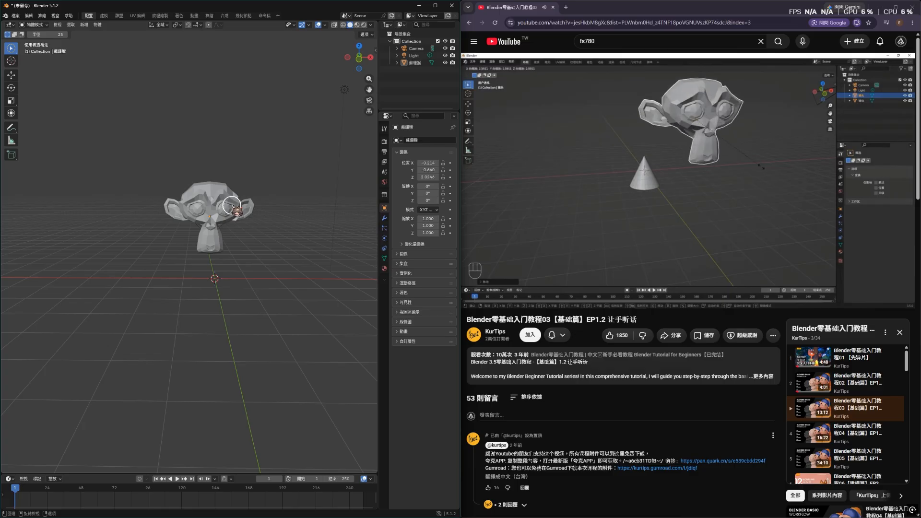
- Activate the Move tool, select the monkey head and move it freely to about X -0.27, Y -0.63, Z 2.09 m
left_click(11, 75)
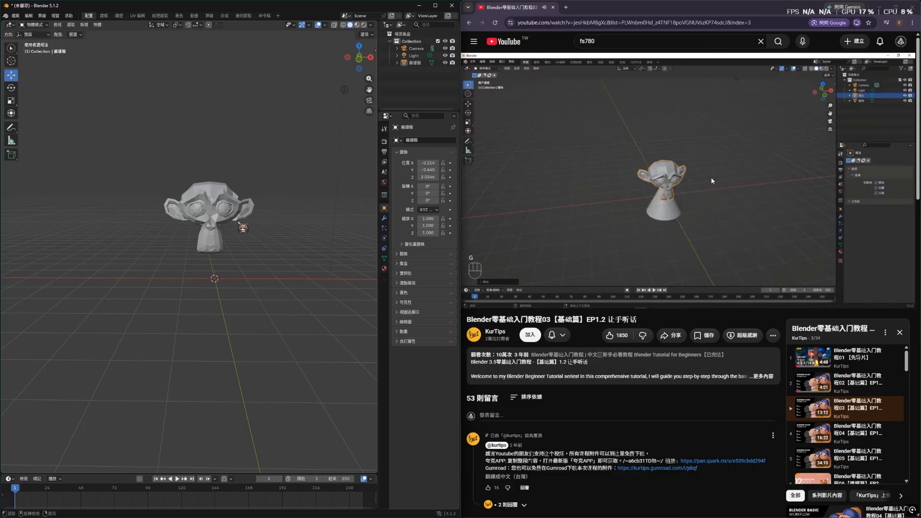
left_click(233, 219)
key("g")
left_click(223, 216)
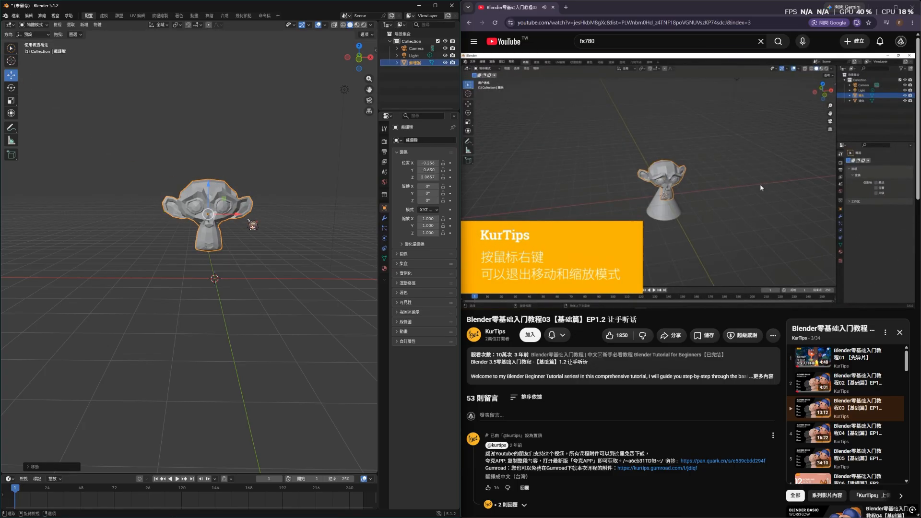
- Rewind the tutorial video to about 5:42 and deselect the monkey head in the scene
left_click(668, 206)
key("Left")
key("Left")
left_click(672, 211)
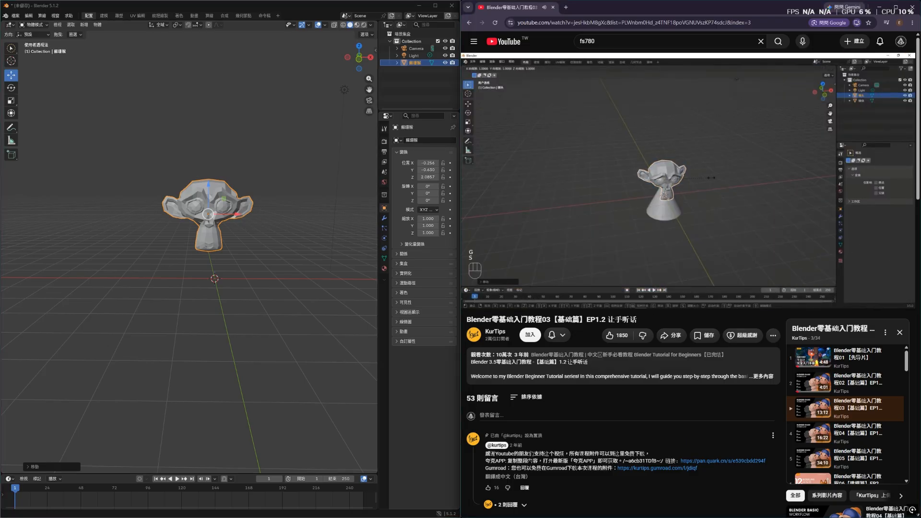
key("Left")
key("Left")
key("Left")
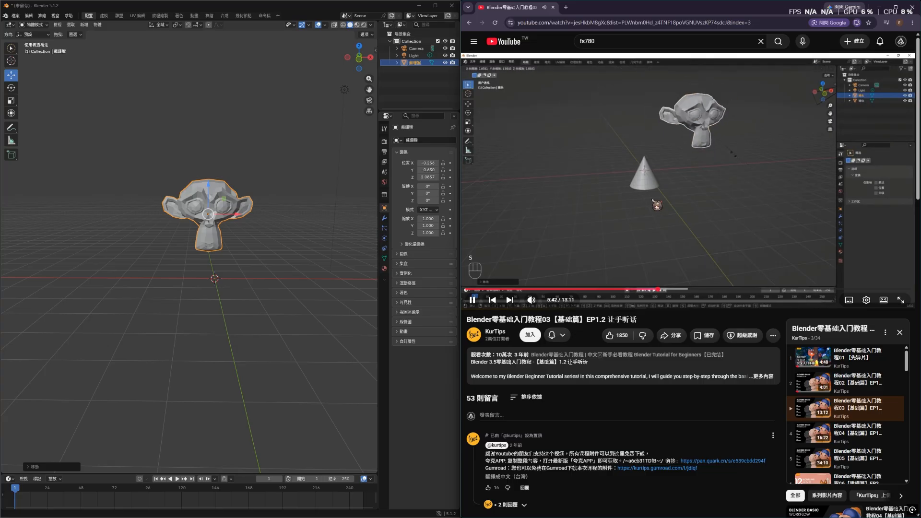
left_click(672, 174)
left_click(270, 210)
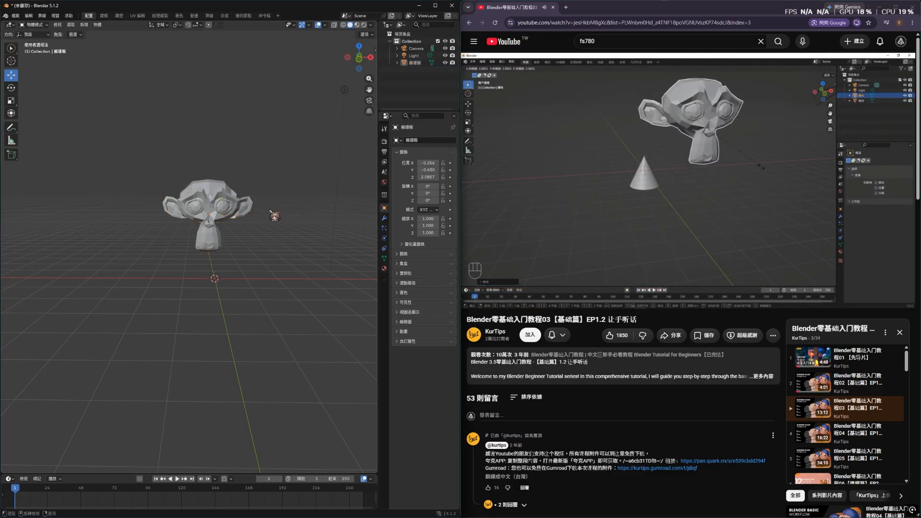
- Move the monkey head to about X -0.12, Y -0.66, Z 1.92 m and scale it uniformly to about 1.12
left_click_drag(232, 213, 237, 218)
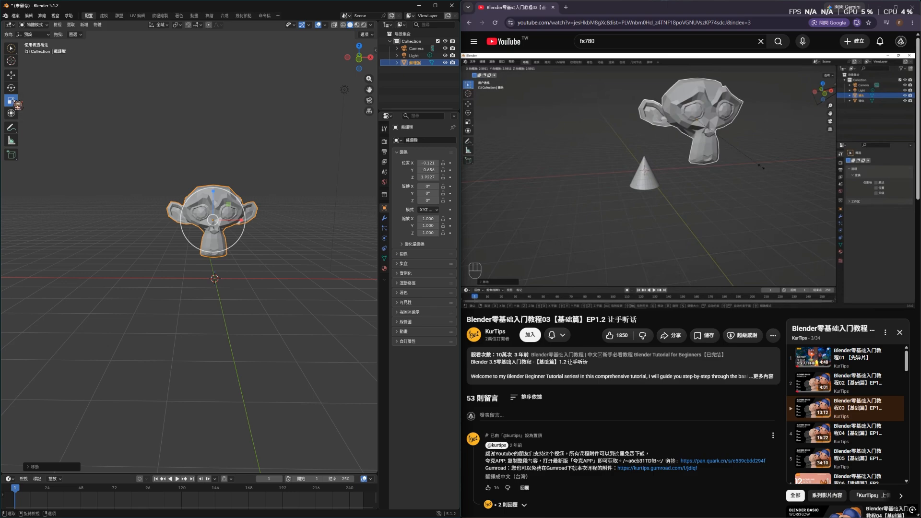
mouse_move(245, 226)
left_mouse_down()
mouse_move(259, 253)
mouse_move(246, 242)
left_mouse_up()
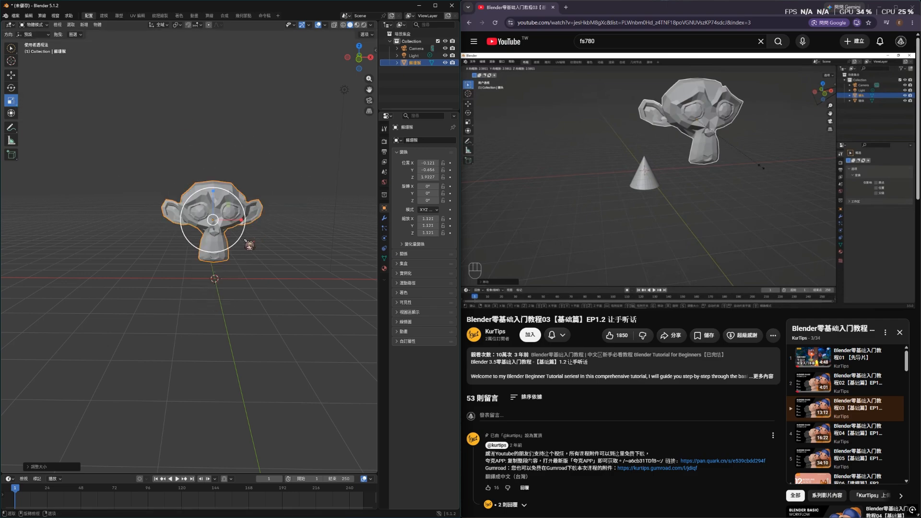
right_click(245, 239)
key("Escape")
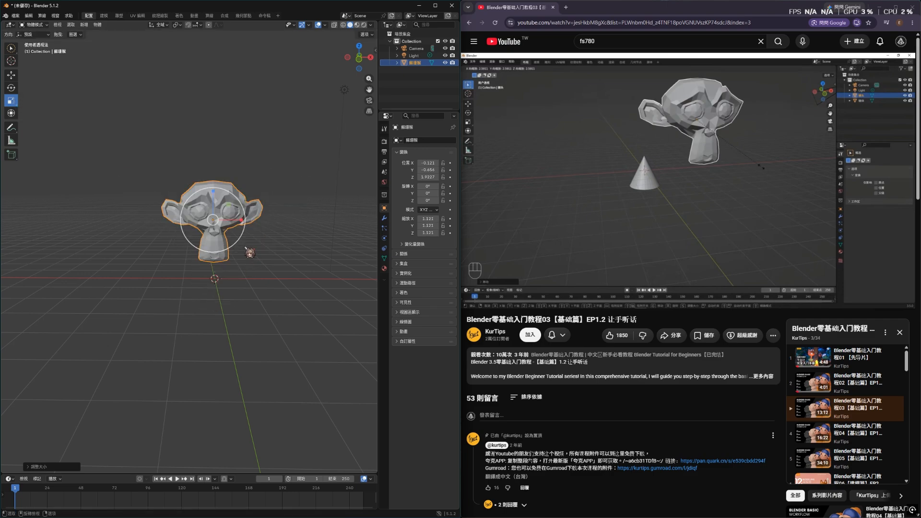
key("s")
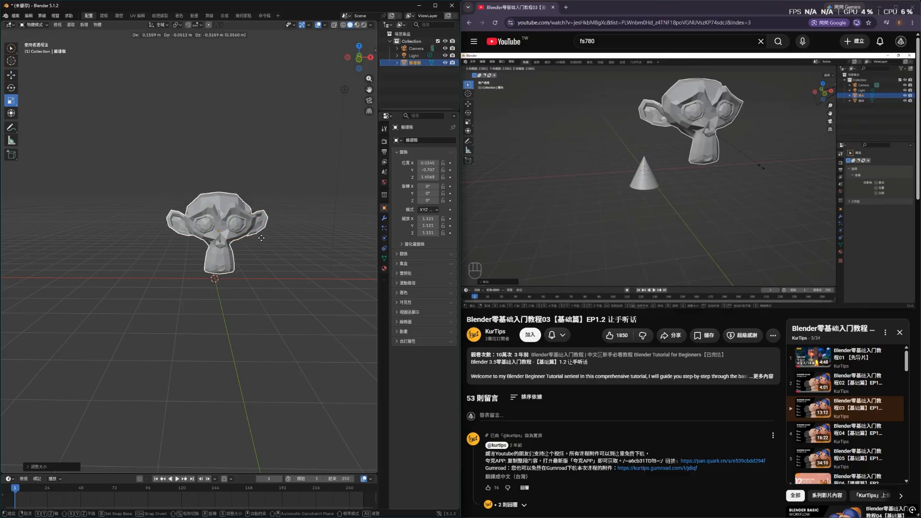
right_click(253, 232)
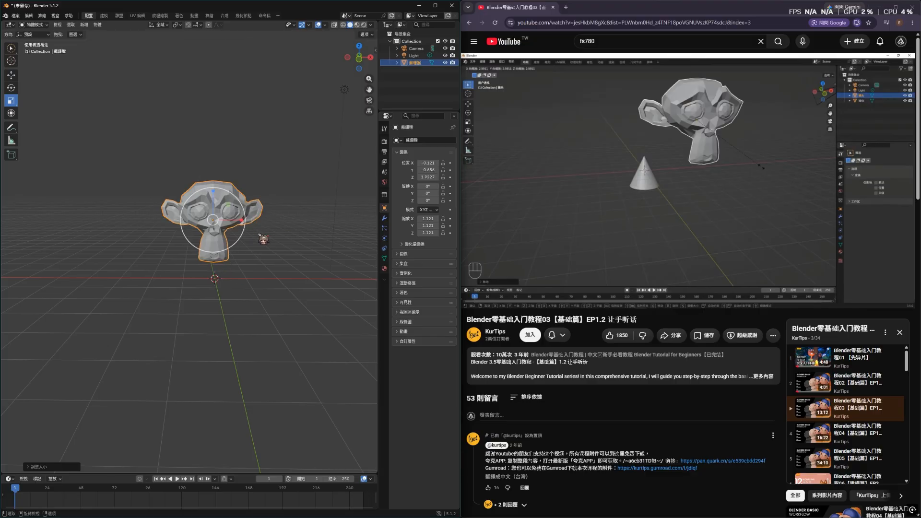
- Search Google in a new browser tab for "blender縮放快捷鍵", and return to the tutorial video's tab
key("super")
key("super")
left_click(565, 8)
left_click(615, 135)
type("b")
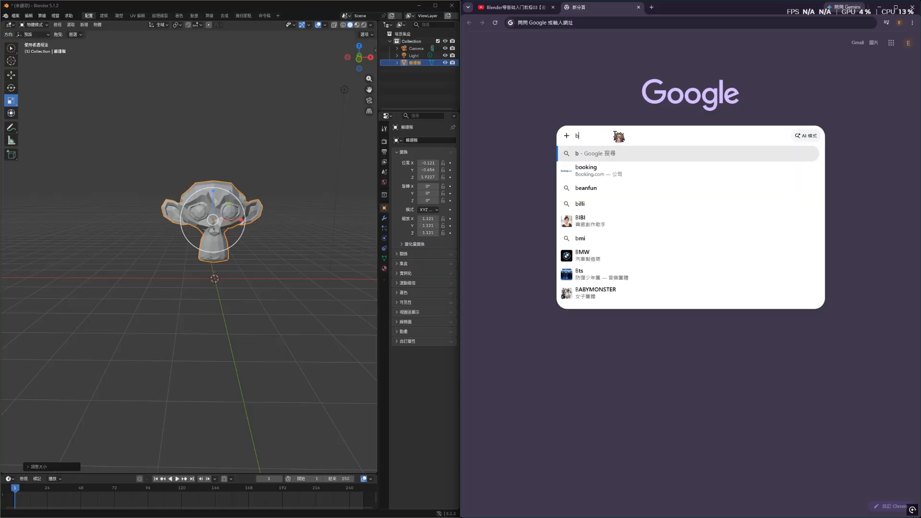
type("lender")
type(" 松放")
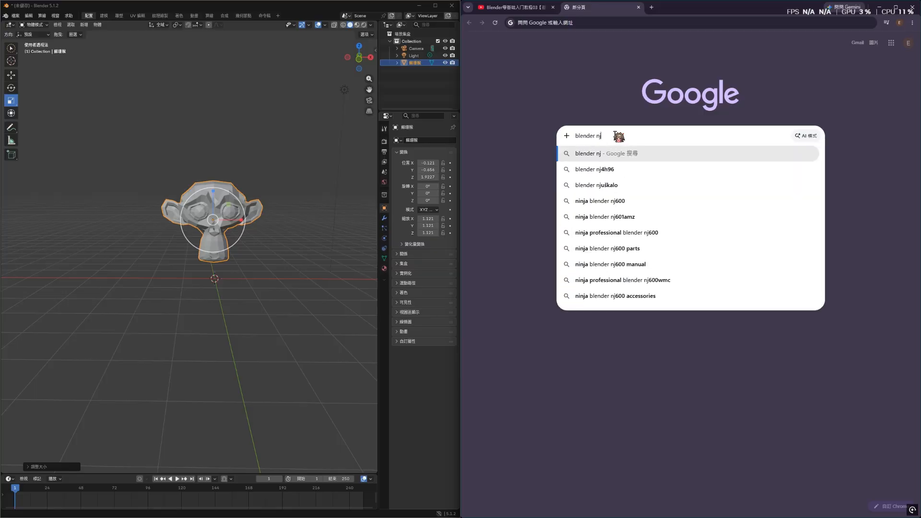
type("縮")
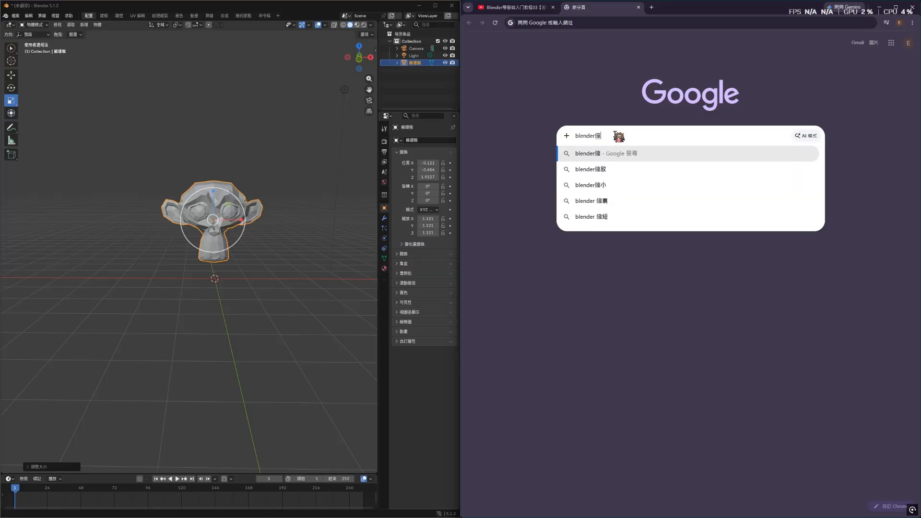
type("放快捷鍵")
key("Return")
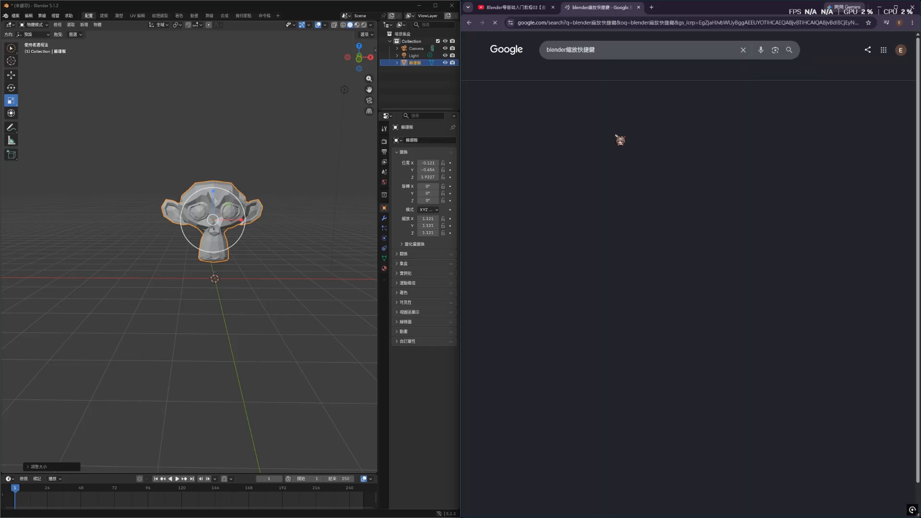
left_click(316, 113)
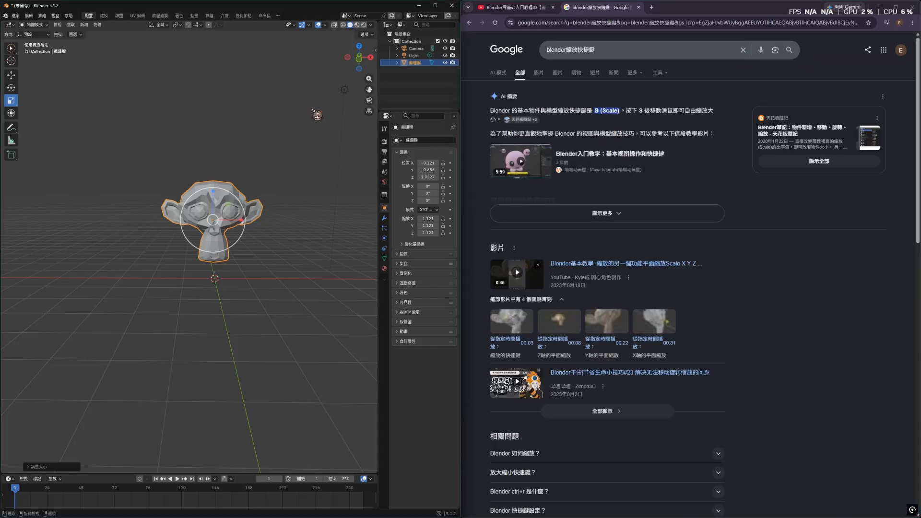
left_click(522, 8)
- Select the monkey head, scale it uniformly to about 1.26, and resume the tutorial video
left_click(271, 156)
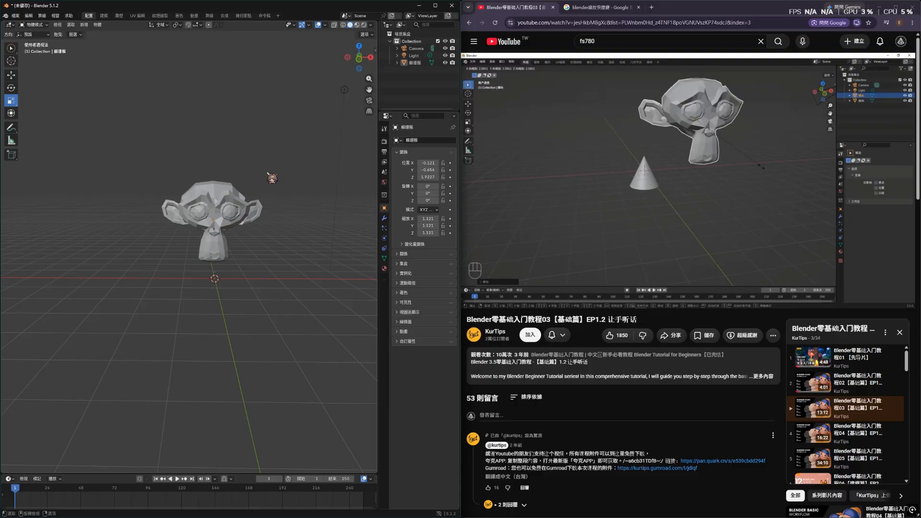
left_click(256, 205)
key("s")
left_click(265, 183)
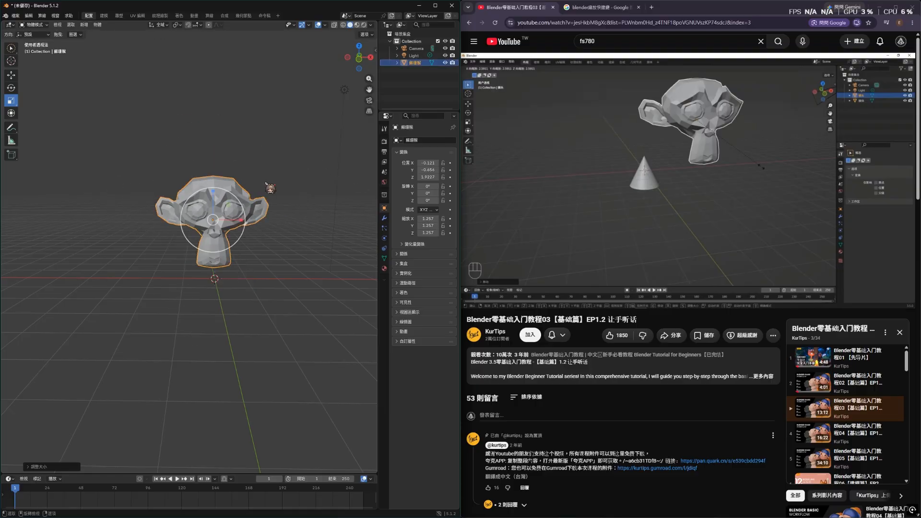
left_click(533, 197)
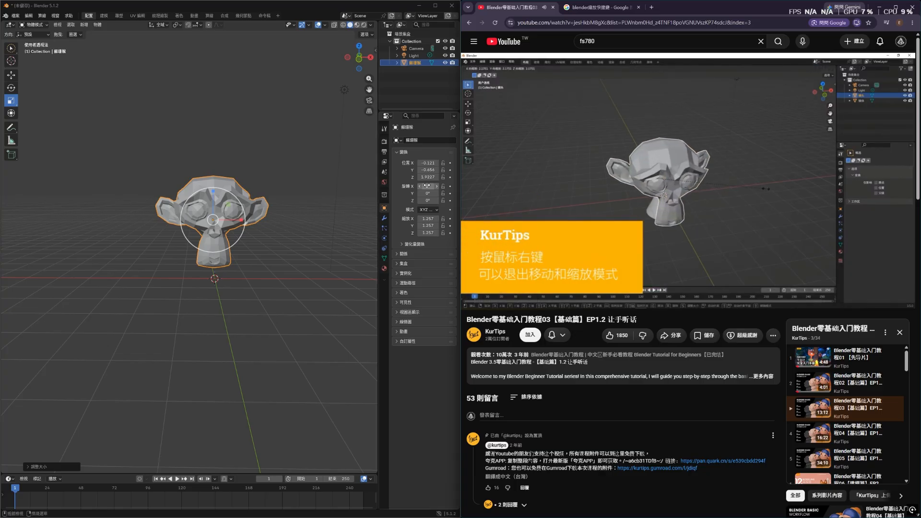
- Scale the monkey head uniformly to about 1.82, and then only along Y to about 1.55
left_click(299, 197)
key("ctrl+z")
key("s")
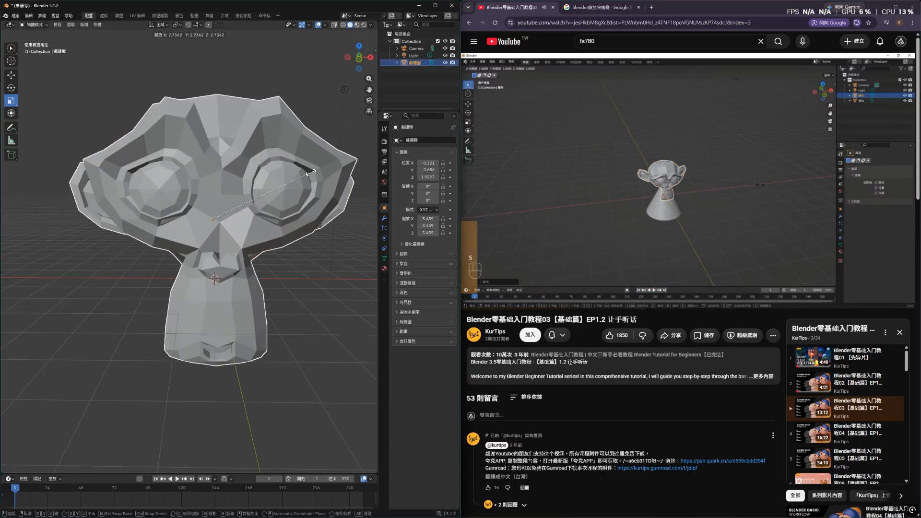
left_click(299, 166)
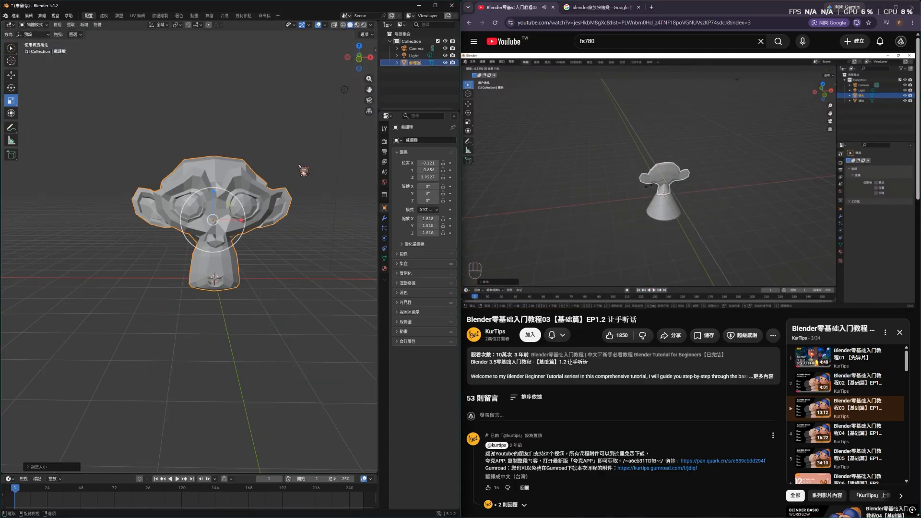
key("s")
key("y")
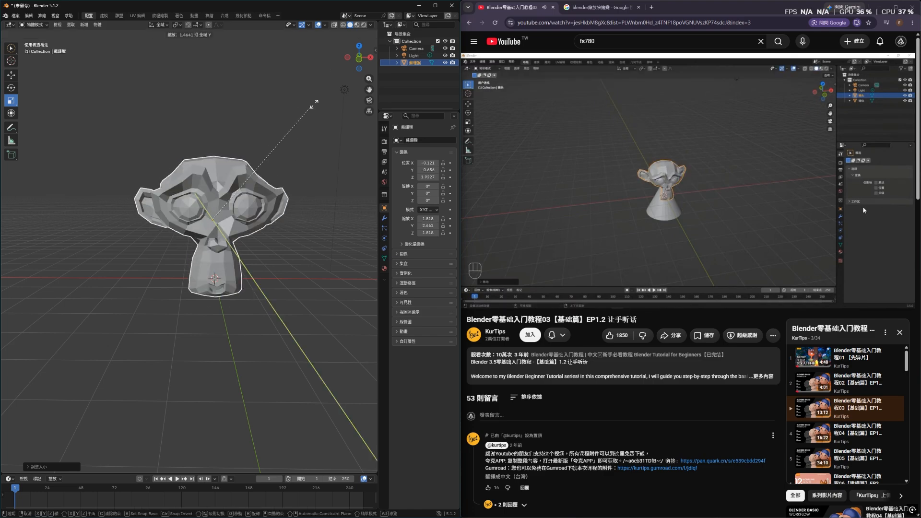
left_click(280, 163)
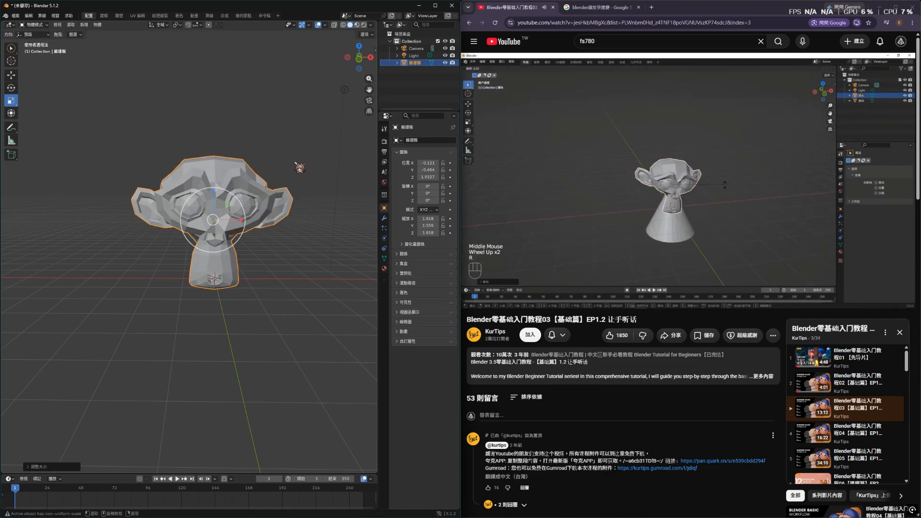
- Rotate the monkey head freely twice, ending at about X -0.03°, Y 1.72°, Z -0.29°
key("r")
left_click(318, 134)
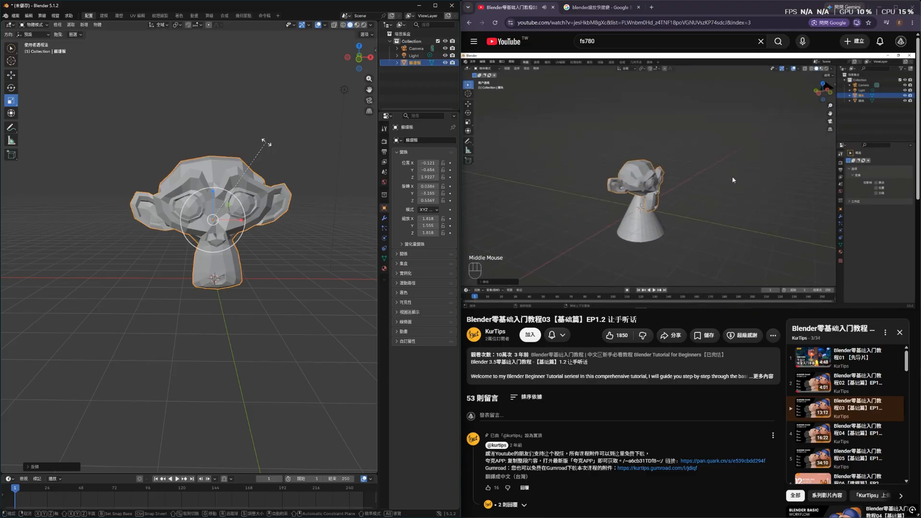
key("r")
left_click(306, 149)
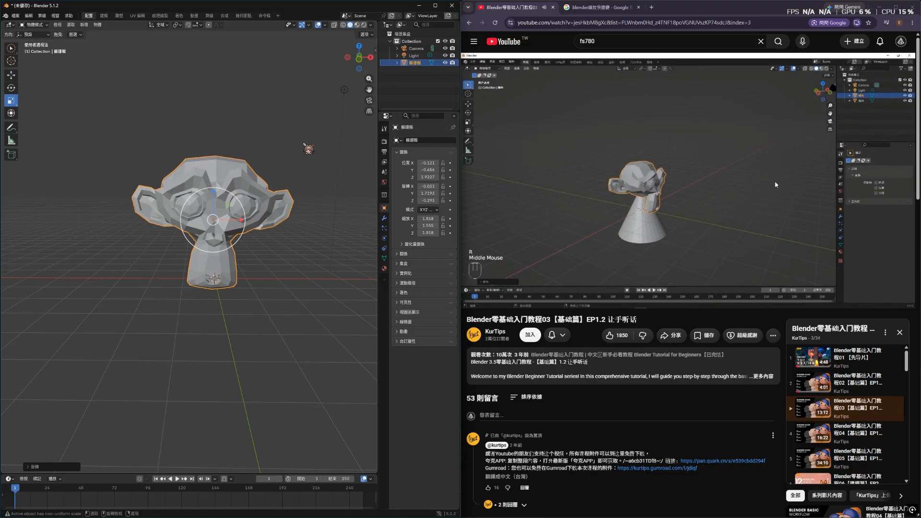
- Try axis-constrained rotations and rotate the monkey head around global Z to about -3.65°
key("r")
key("y")
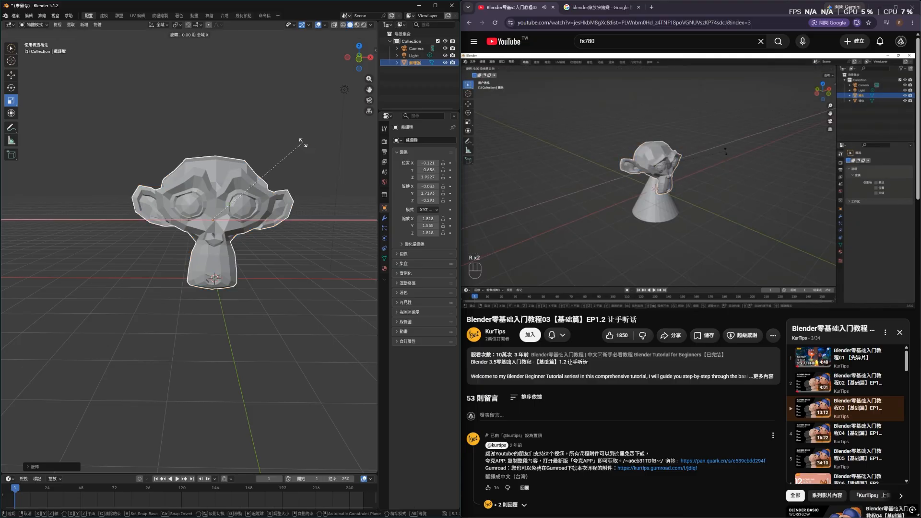
key("z")
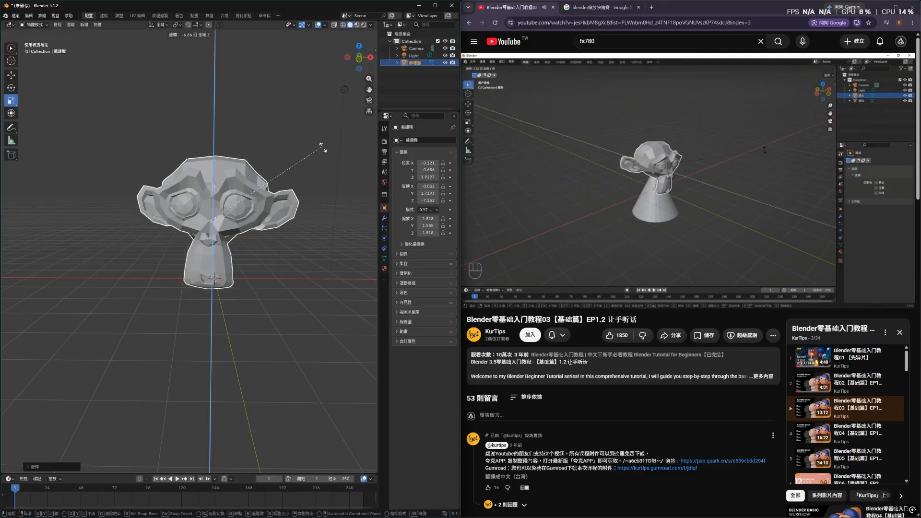
key("Escape")
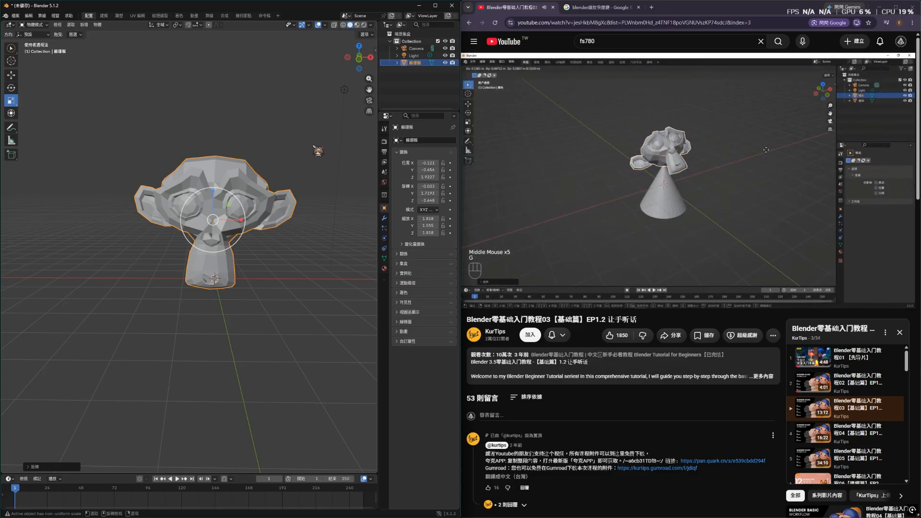
- Try scaling the monkey head along single axes, and scale it uniformly to about X 2.51, Y 2.15, Z 2.51
scroll(293, 146, "down", 2)
key("s")
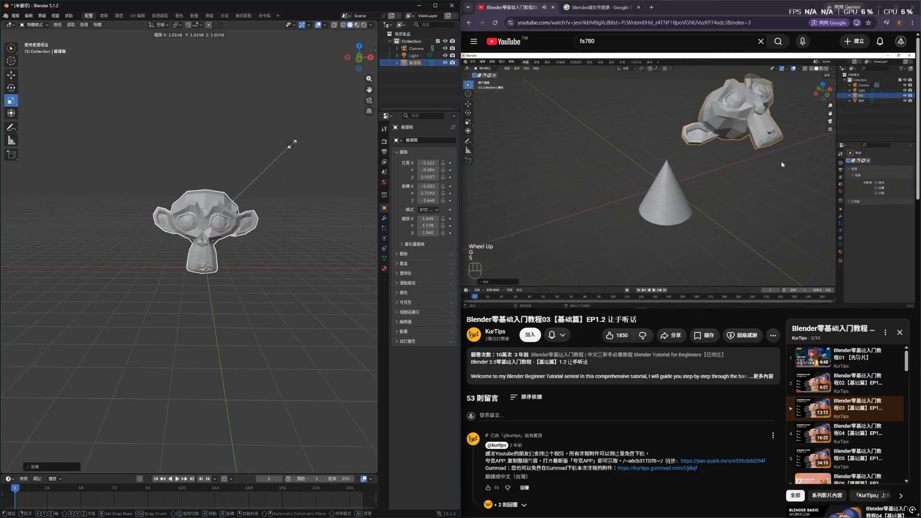
key("x")
key("z")
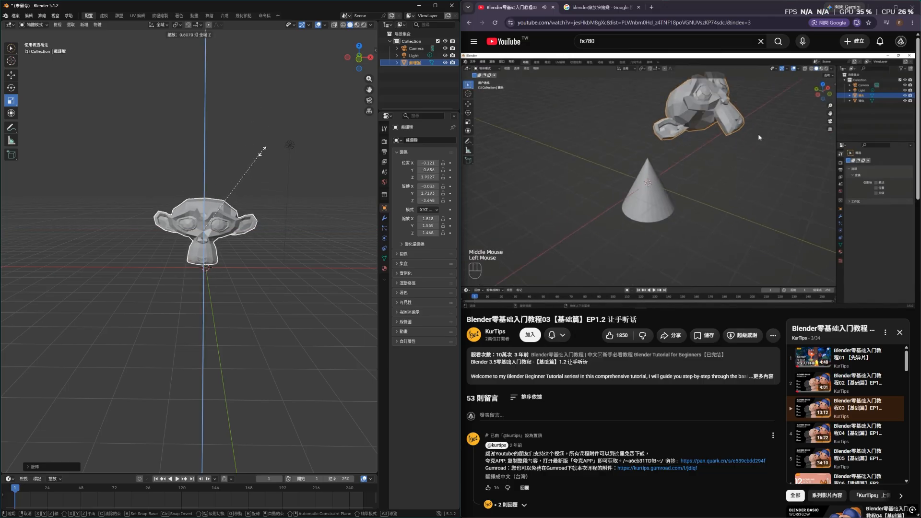
key("z")
key("z")
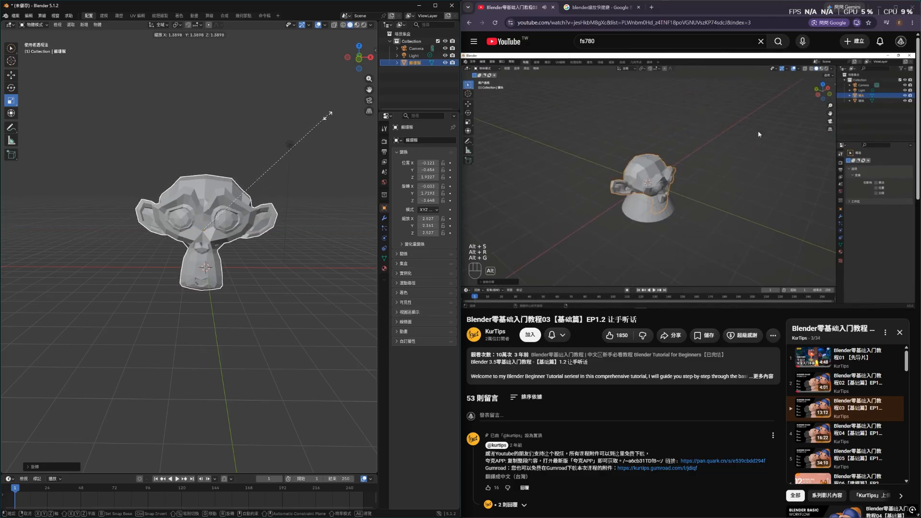
left_click(319, 142)
- Rewind the tutorial video and clear the monkey head's location and scale, leaving the head deselected
left_click(523, 186)
key("j")
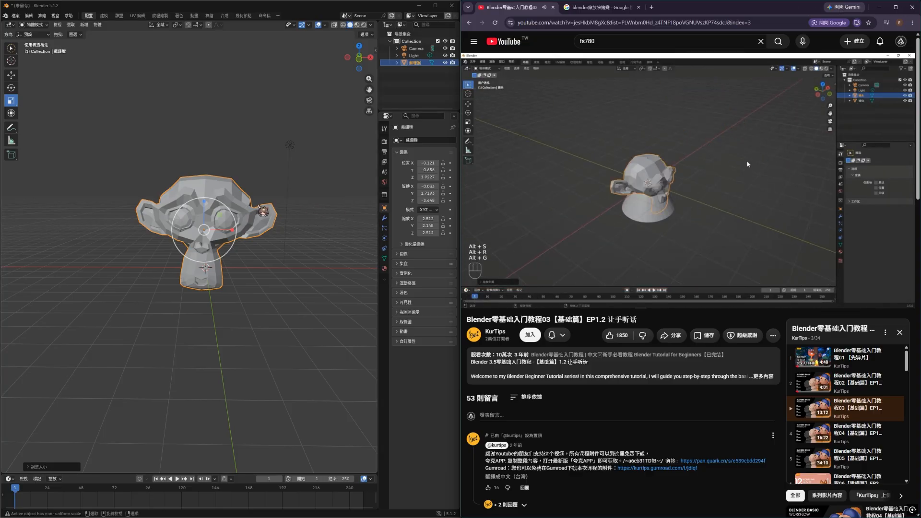
key("alt+g")
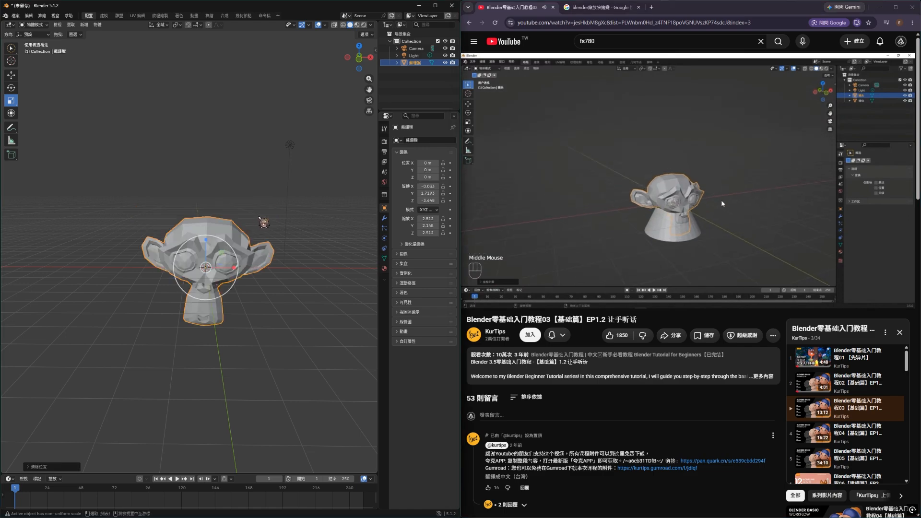
key("alt+s")
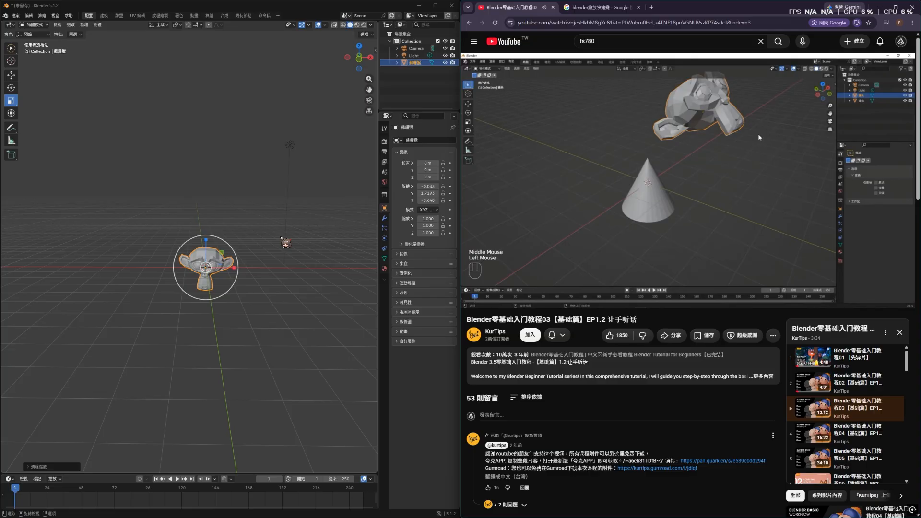
scroll(281, 237, "up", 3)
left_click(315, 262)
middle_click_drag(272, 243, 309, 208, "shift")
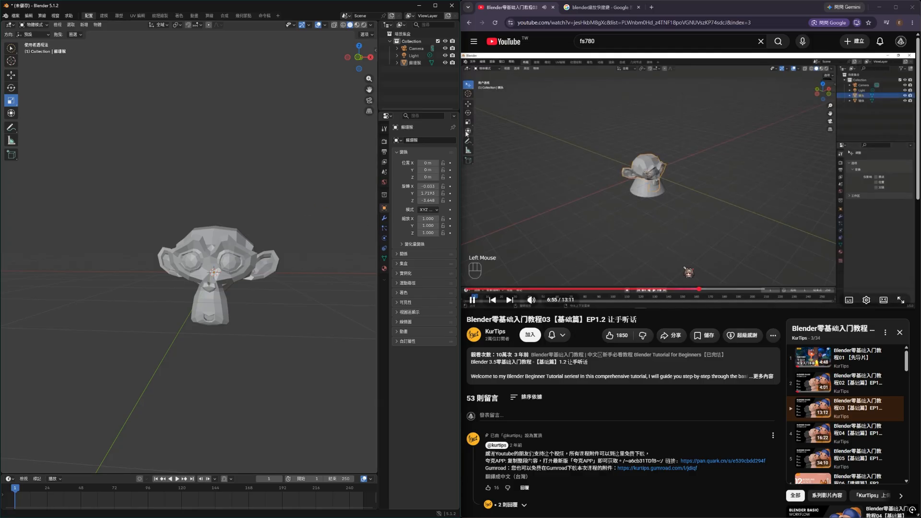
- Rewind the tutorial video by several seconds, keep it playing, and clear the YouTube search text
left_click(686, 263)
left_click(683, 261)
left_click(683, 262)
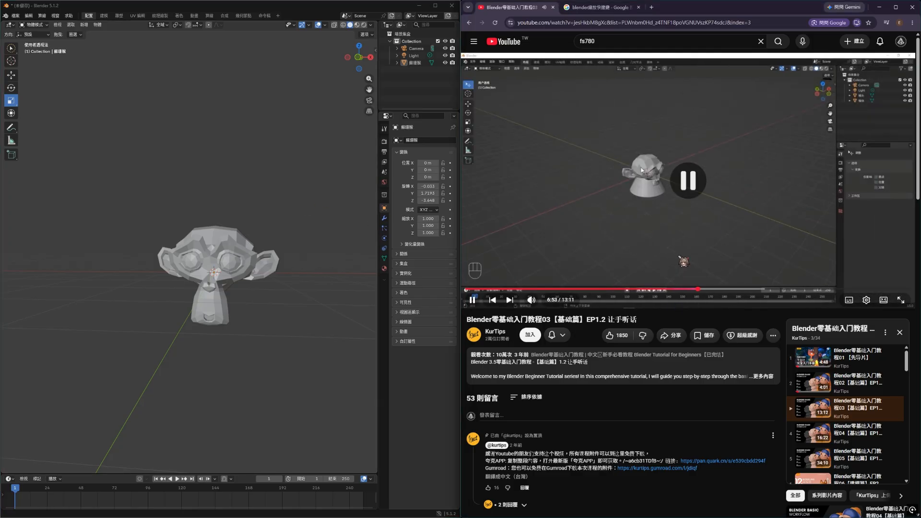
key("Left")
key("Left")
left_click(683, 261)
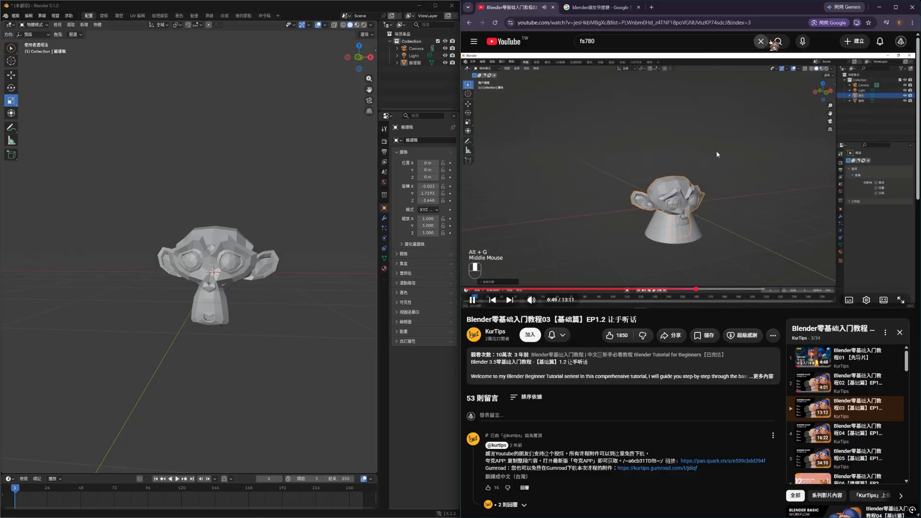
left_click(760, 41)
- Use the Transform tool on the monkey head to move it to about Z 0.03 m and scale it along Z to about 1.4
left_click(336, 175)
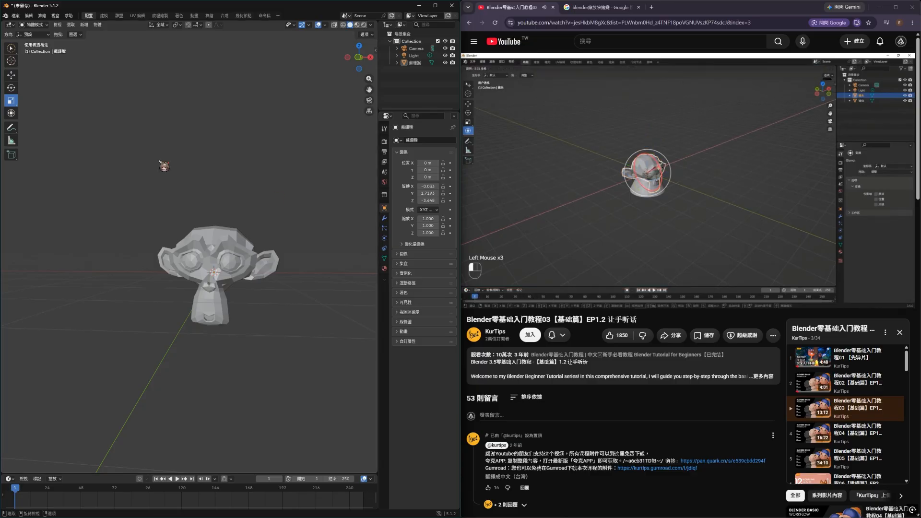
left_click(207, 225)
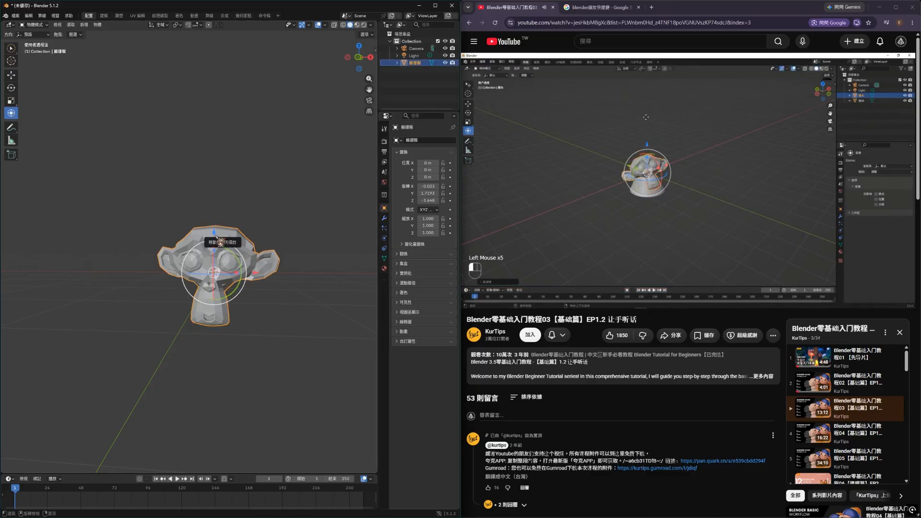
mouse_move(215, 236)
left_mouse_down()
mouse_move(217, 212)
mouse_move(218, 239)
left_mouse_up()
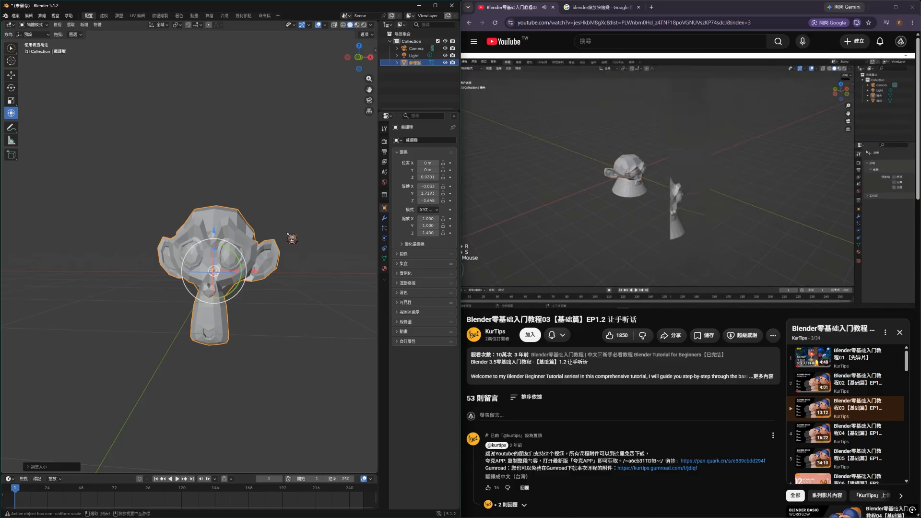
- Clear the Transform tool changes by resetting the monkey head's scale and location to their defaults
key("alt+s")
key("alt+g")
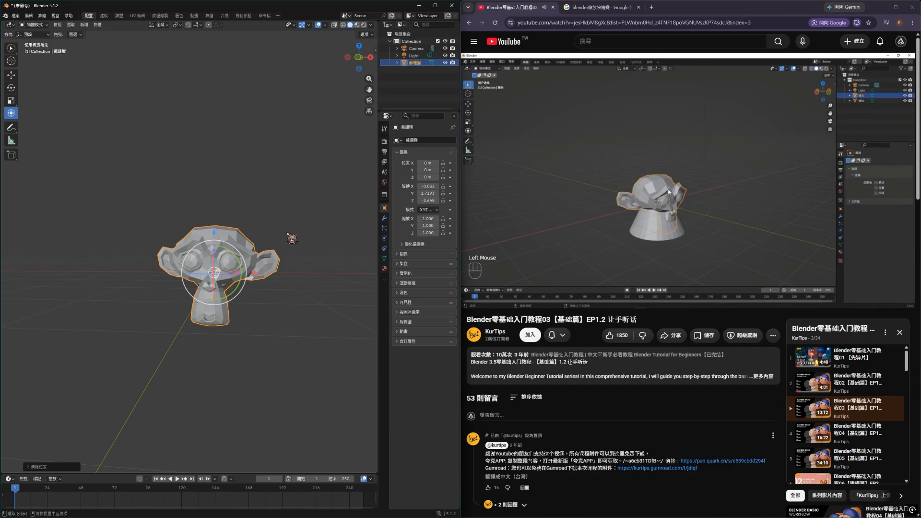
- Return to the tutorial video page, rewind the video by a few seconds, and keep it playing
key("alt+Left")
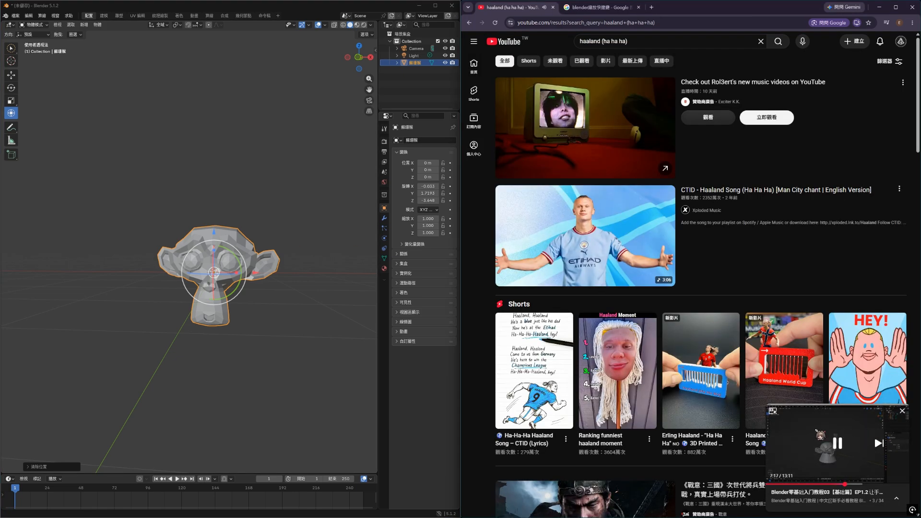
left_click(771, 413)
left_click(686, 259)
key("Left")
key("space")
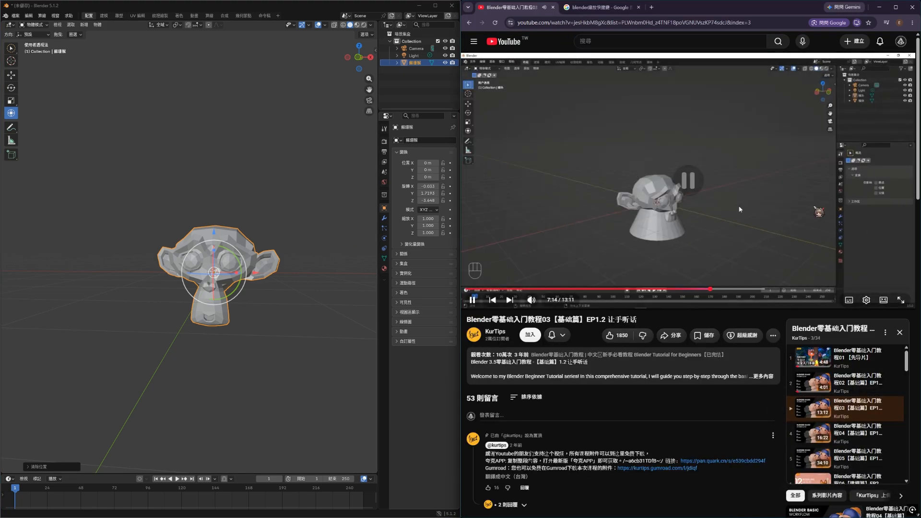
- Deselect the monkey head in Blender and try to clear its rotation
left_click(293, 241)
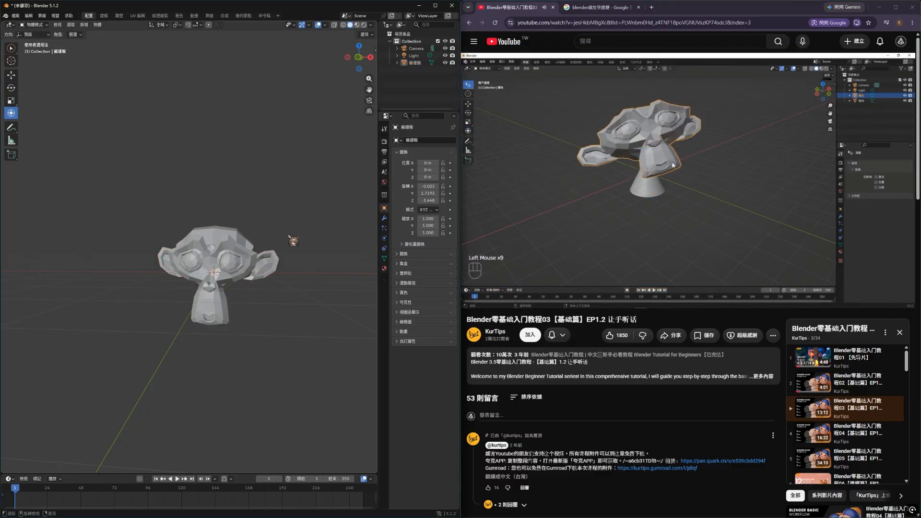
key("alt+r")
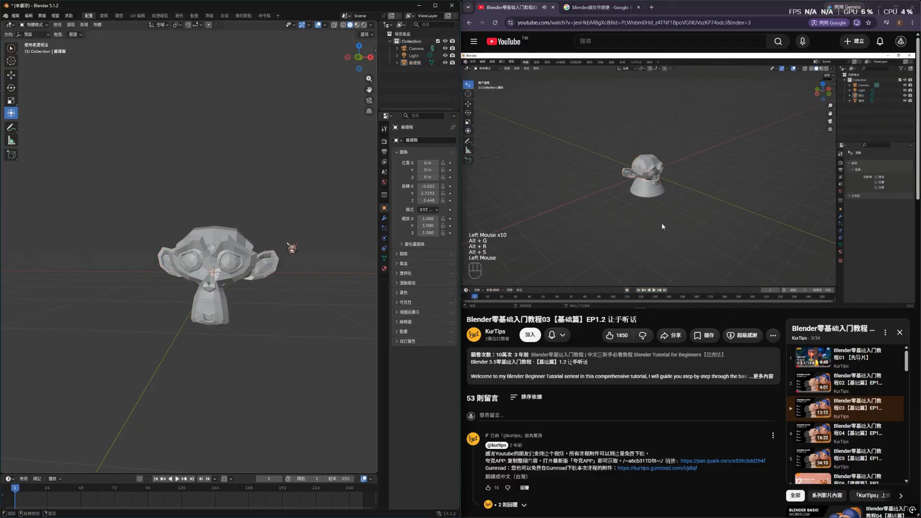
mouse_move(292, 248)
middle_mouse_down()
mouse_move(306, 255)
mouse_move(264, 265)
mouse_move(287, 261)
middle_mouse_up()
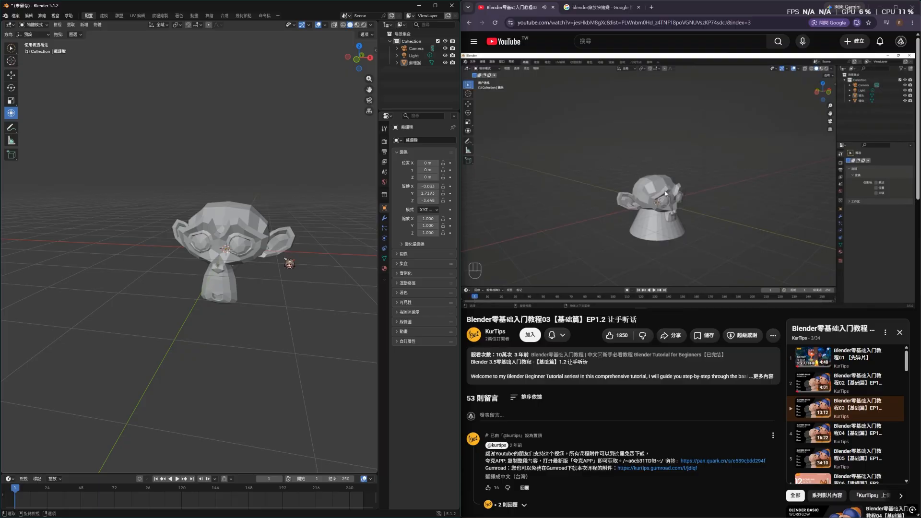
- Select and hide the monkey head, and toggle its viewport visibility in the outliner until it is shown
left_click(261, 250)
key("h")
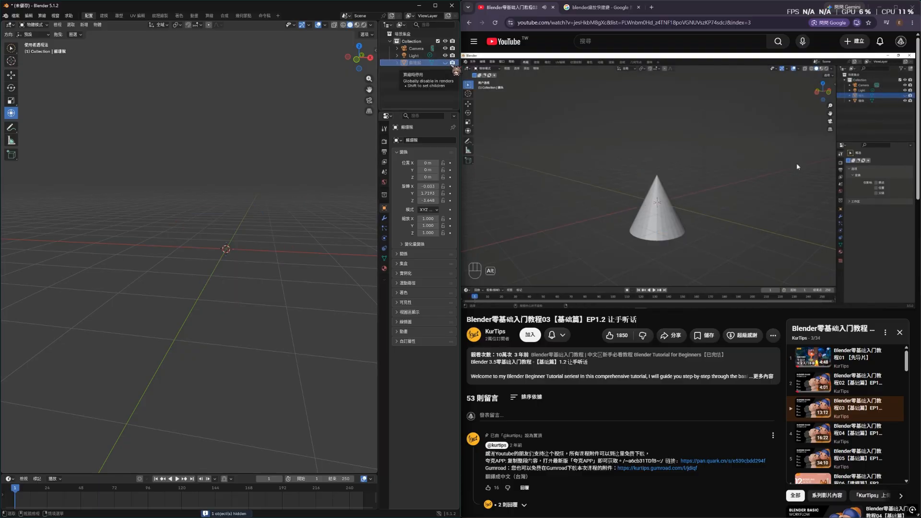
left_click(444, 62)
left_click(444, 62)
left_click(444, 62)
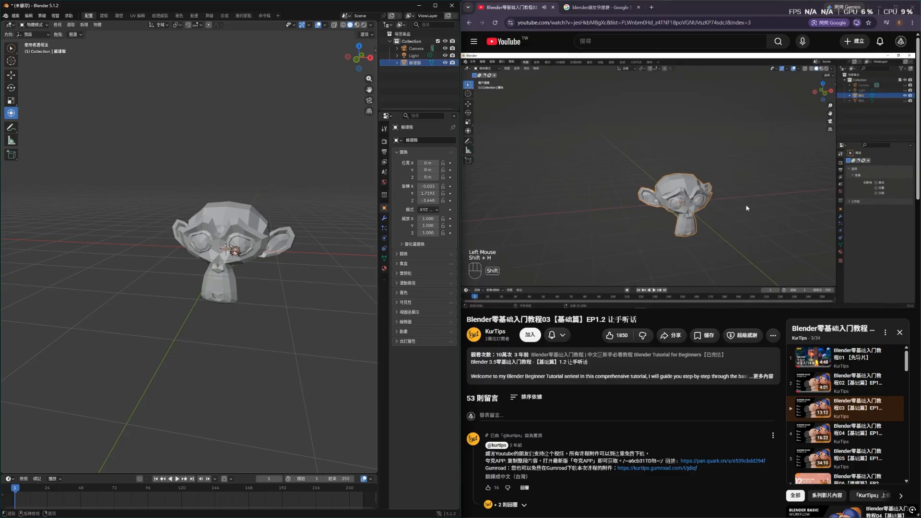
- Hide the camera, light and monkey head, and reveal all hidden objects so that they are all selected
key("shift+h")
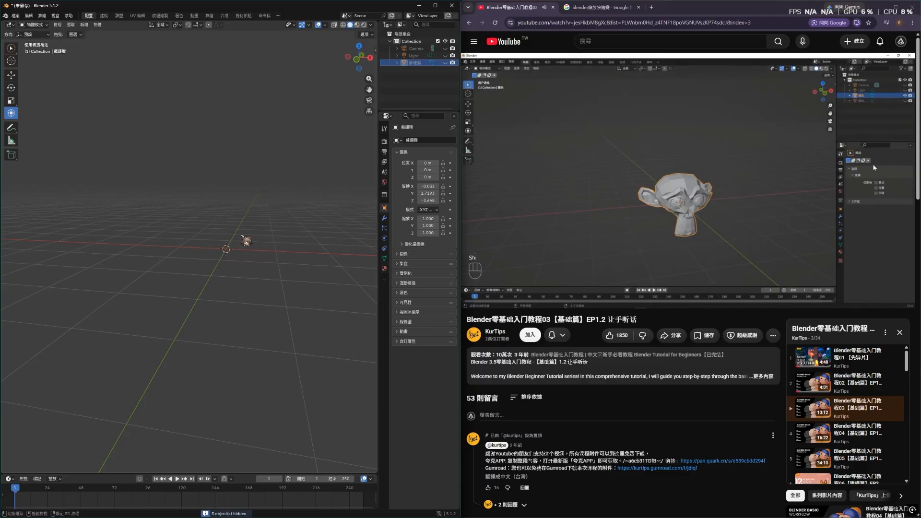
key("alt+h")
key("h")
key("alt+h")
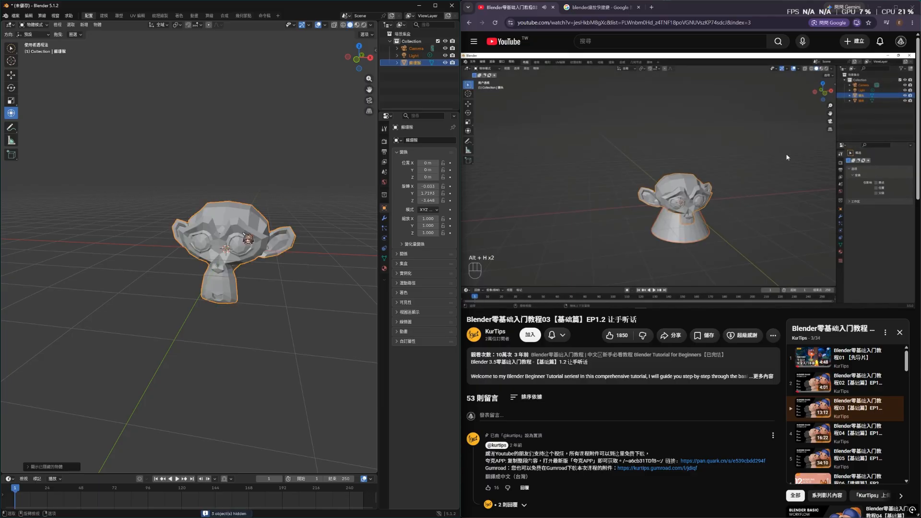
- Duplicate the selected monkey head, camera and light twice, placing one head on the original's +X side and another at about X -3.3 m
scroll(317, 244, "down", 2)
right_click(319, 245)
middle_click_drag(313, 251, 324, 262)
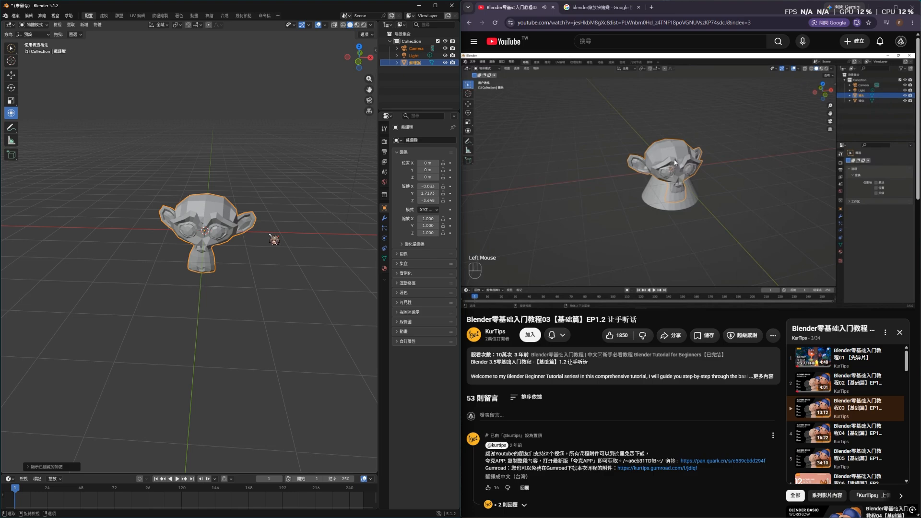
key("shift+d")
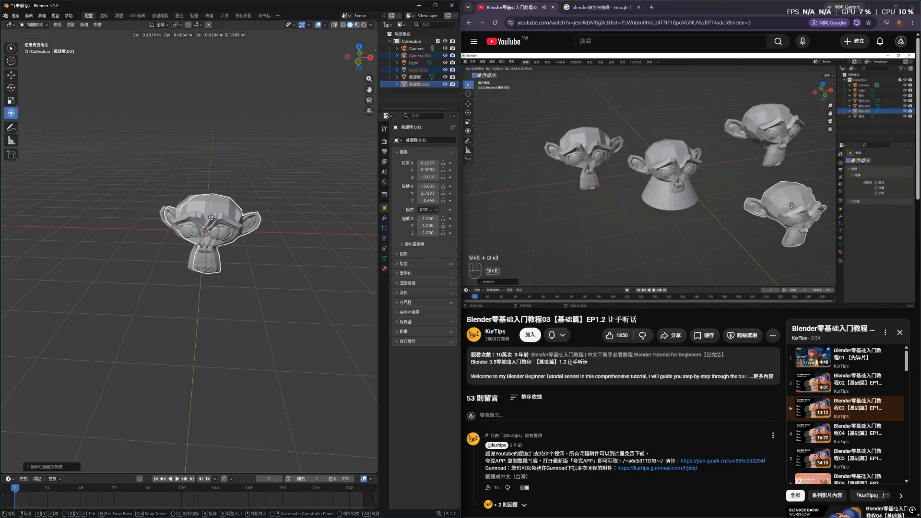
left_click(314, 199)
key("shift+d")
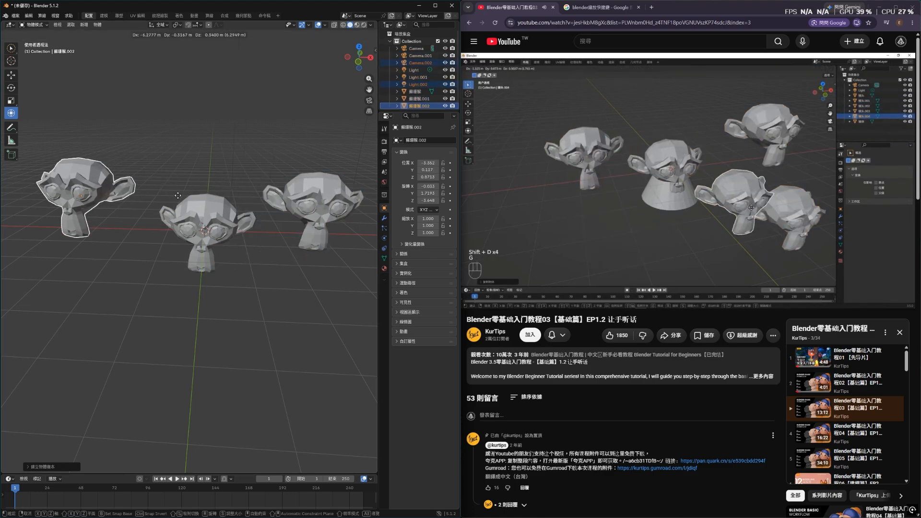
left_click(178, 195)
- Duplicate the selection a third time, place the new monkey head above the original at about Z 2.2 m, and reset its scale
key("shift+d")
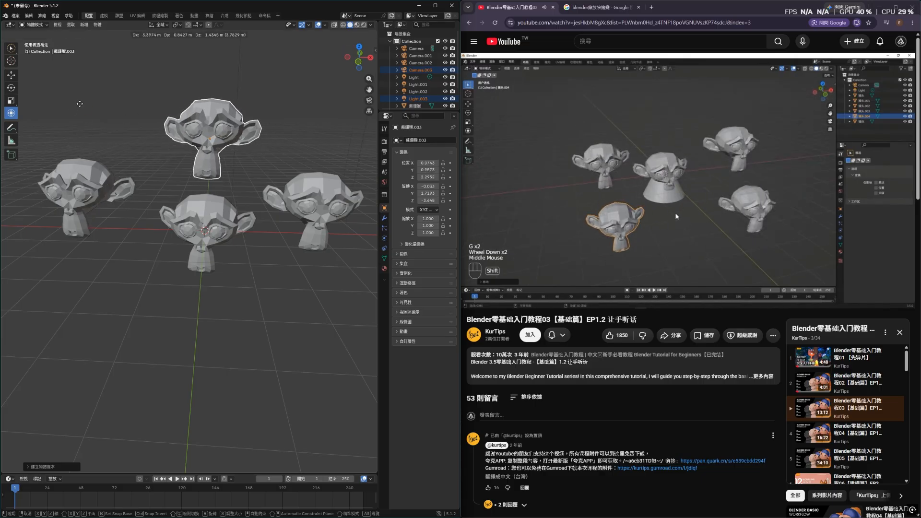
key("s")
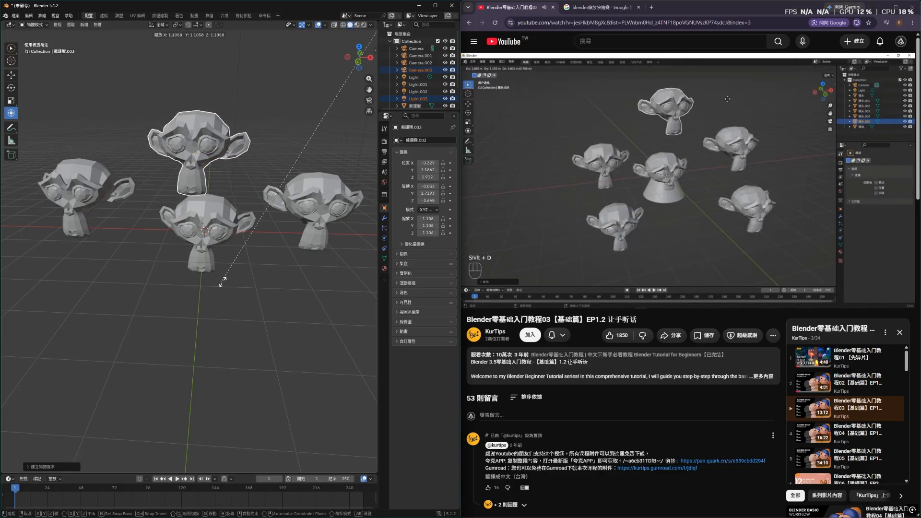
left_click(179, 207)
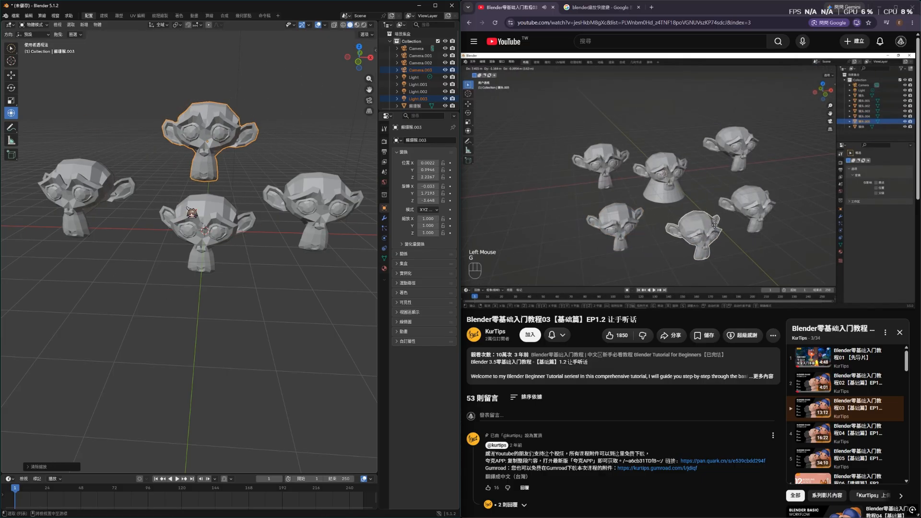
key("alt+s")
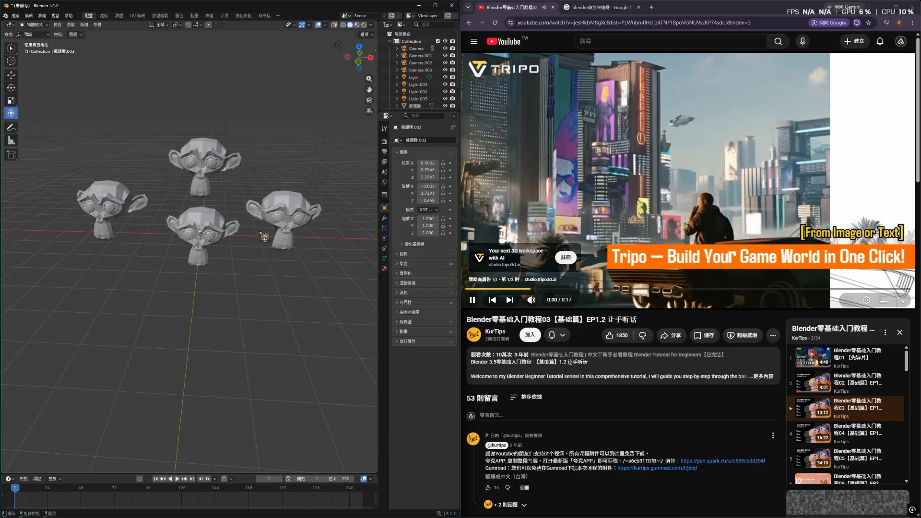
- Skip the advertisement in the tutorial video and continue to the box selection demonstration
mouse_move(268, 254)
middle_mouse_down()
mouse_move(142, 216)
mouse_move(292, 251)
mouse_move(263, 241)
middle_mouse_up()
left_click(893, 279)
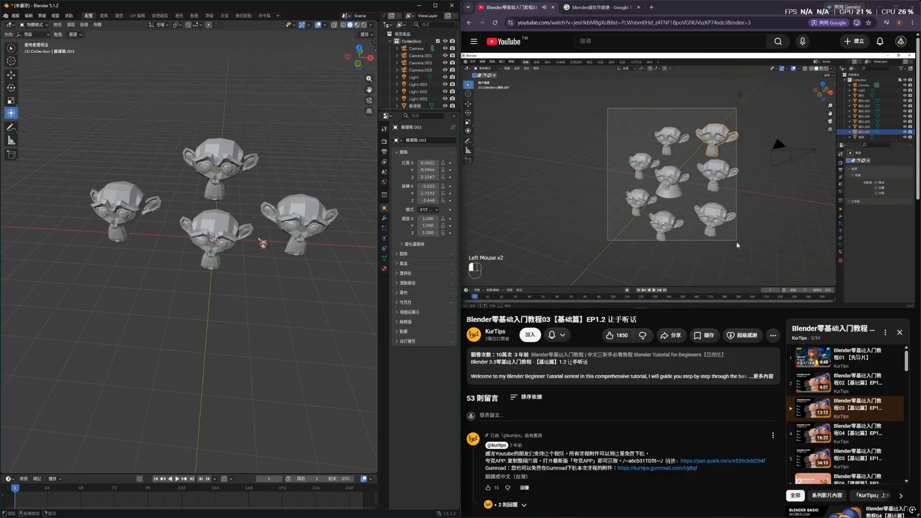
left_click(604, 187)
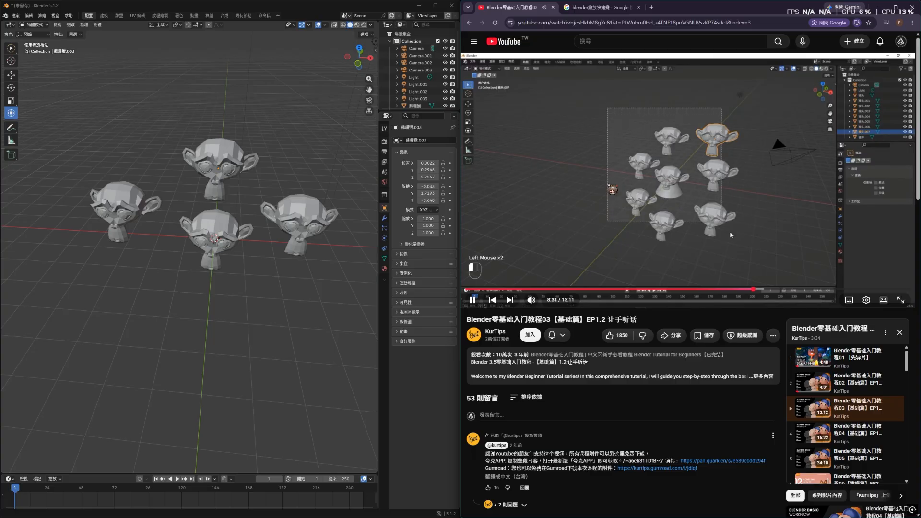
- Activate the Select Circle tool with a radius of 25 and rewind the tutorial video by several seconds
left_click(11, 48)
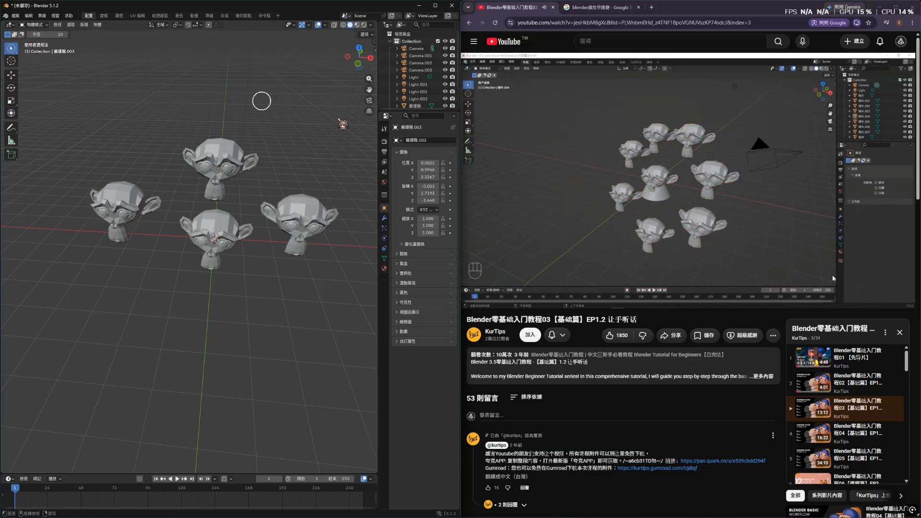
left_click(706, 190)
key("Left")
key("Left")
left_click(706, 191)
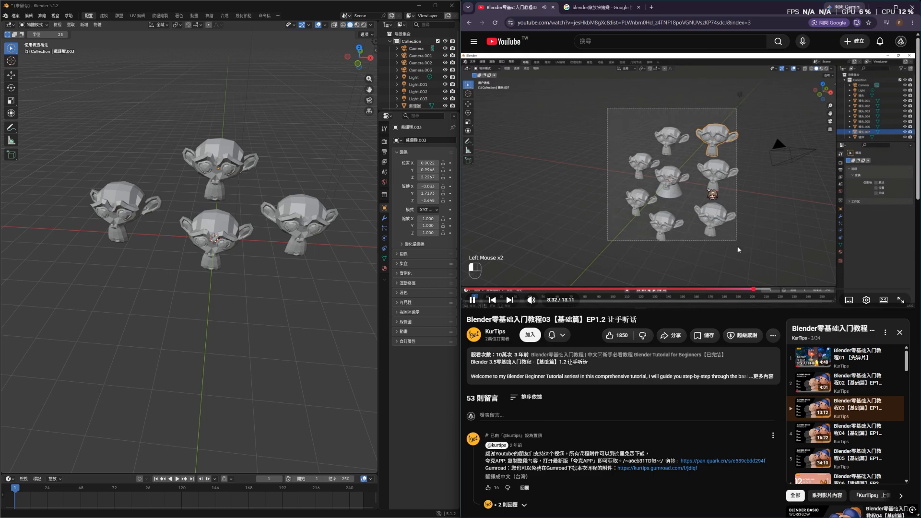
right_click(60, 99)
left_click(137, 135)
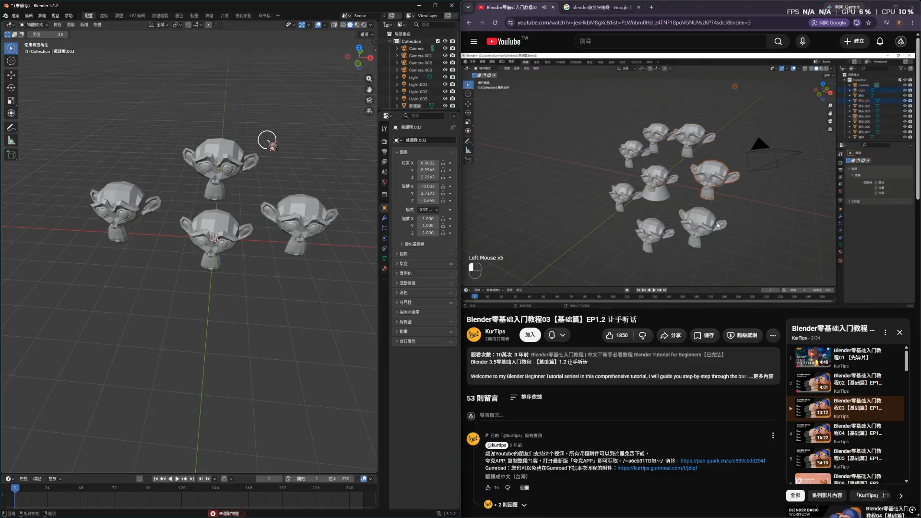
- Switch to the Tweak selection tool, and raise the +X side and upper monkey heads and lower the original head slightly
left_click(10, 48)
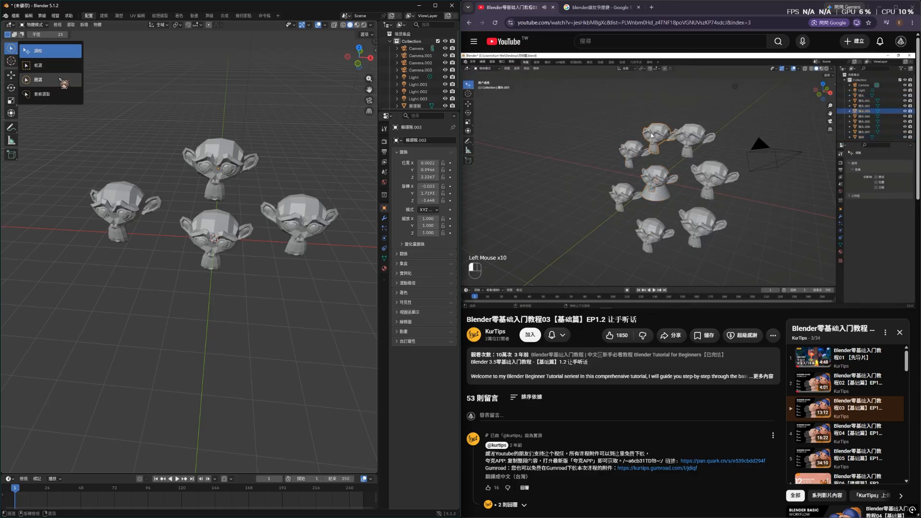
left_click(28, 51)
left_click_drag(298, 222, 301, 194)
left_click_drag(220, 163, 220, 150)
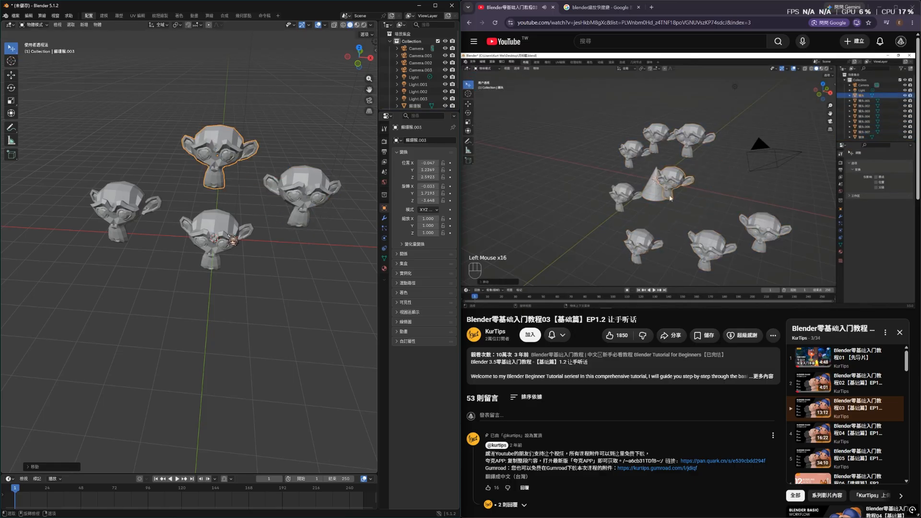
left_click_drag(214, 233, 209, 243)
- Nudge the -X side and +X side monkey heads with the Tweak tool and undo both moves
left_click_drag(122, 207, 113, 206)
left_click_drag(295, 198, 305, 234)
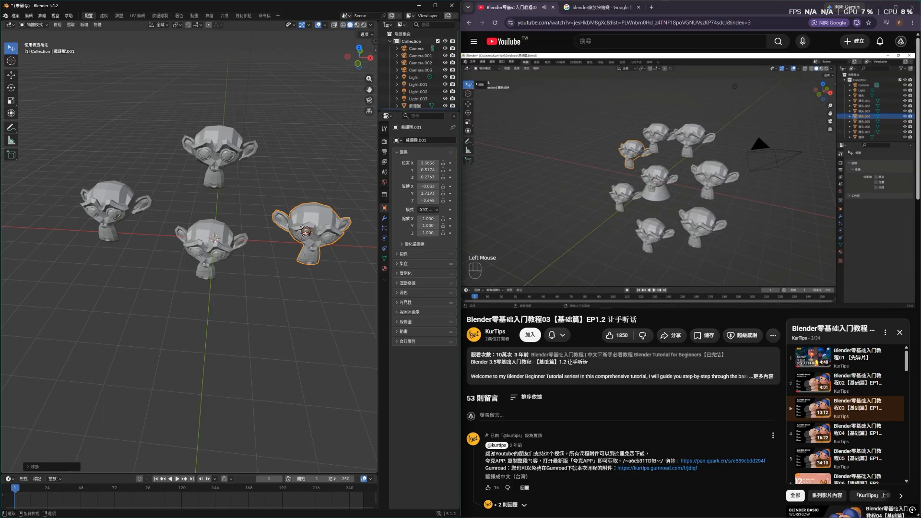
left_click(304, 168)
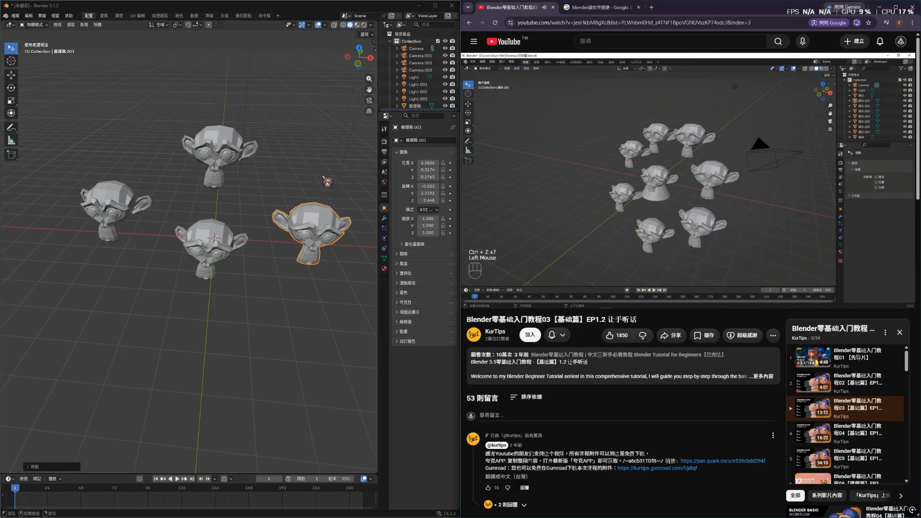
key("ctrl+z")
key("ctrl+z")
key("ctrl+z")
key("ctrl+z")
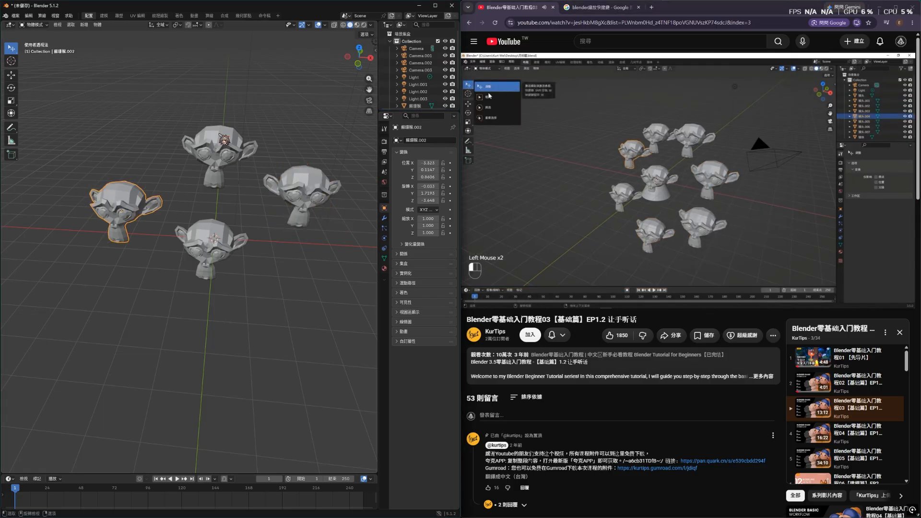
- Switch to the Select Circle tool, brush-select all four monkey heads, and clear the selection
left_click_drag(15, 52, 64, 86)
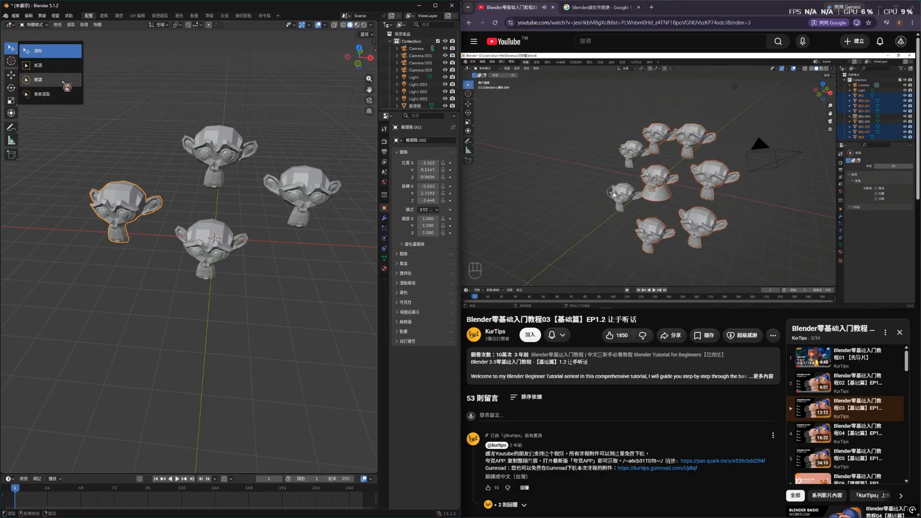
left_click(63, 82)
mouse_move(146, 103)
left_mouse_down()
mouse_move(191, 168)
mouse_move(339, 164)
left_mouse_up()
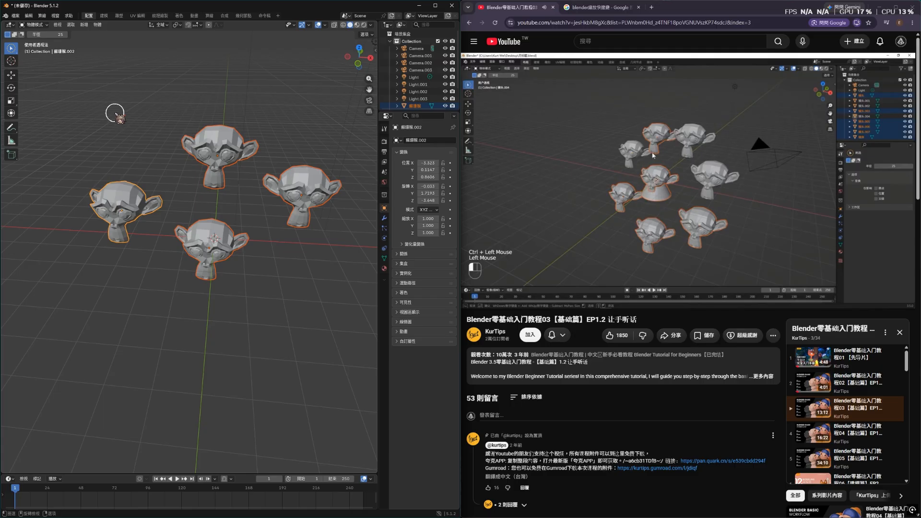
left_click(115, 114)
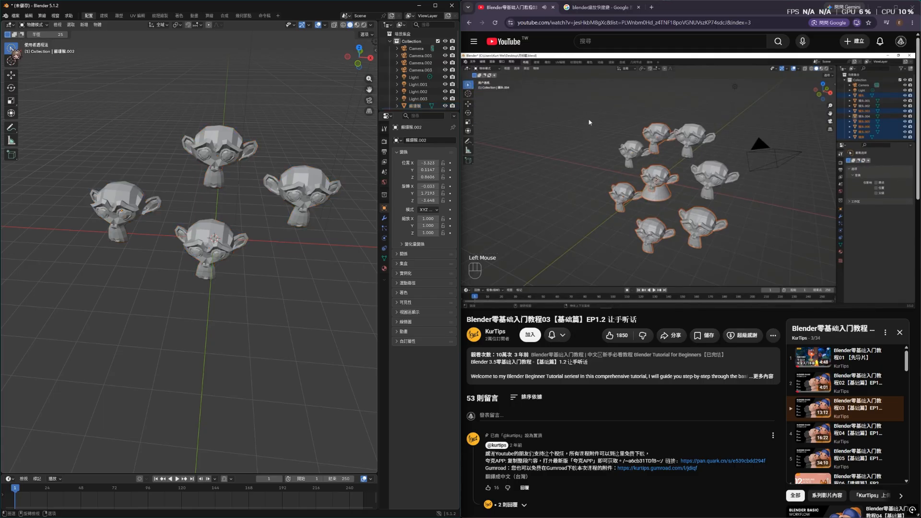
- Switch to the Select Lasso tool and select only the two side monkey heads
left_click_drag(12, 50, 63, 96)
mouse_move(175, 110)
left_mouse_down()
mouse_move(158, 279)
mouse_move(143, 120)
mouse_move(154, 136)
mouse_move(203, 123)
left_mouse_up()
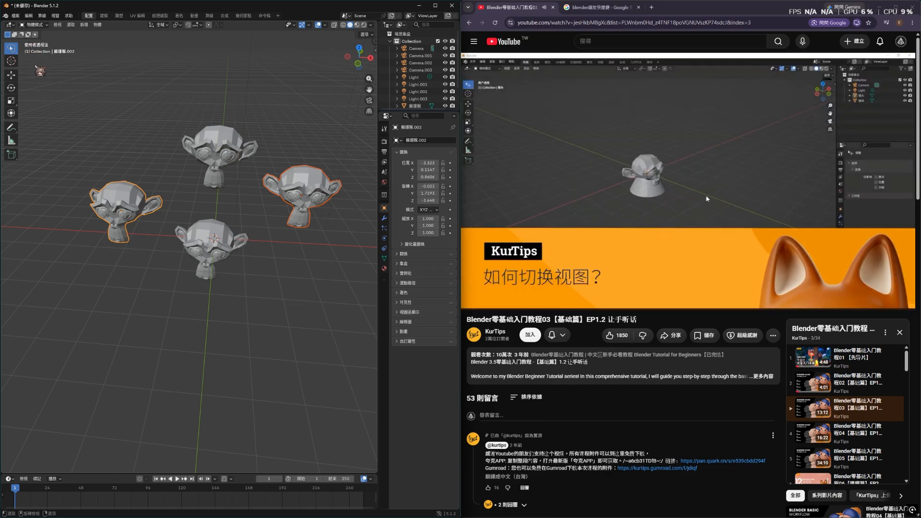
- Examine the monkey heads from the right, top and back orthographic views, and return to a perspective view
middle_click_drag(199, 171, 212, 174)
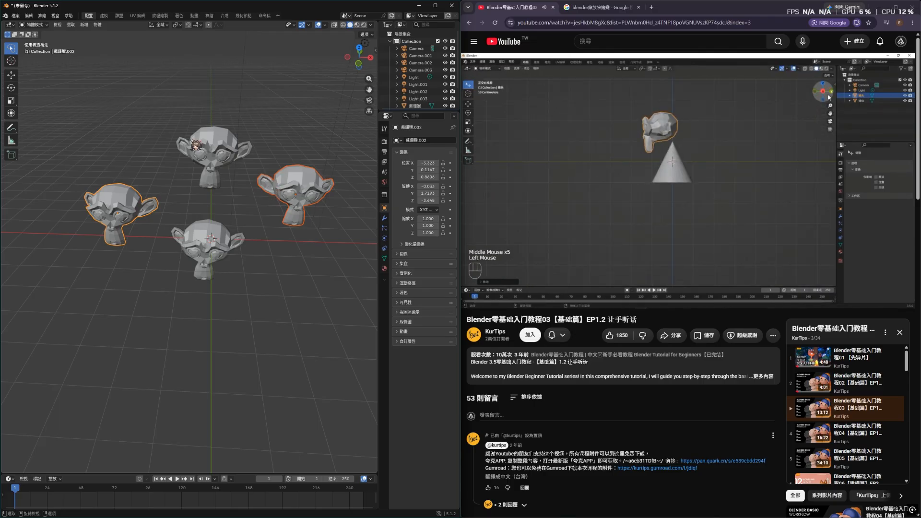
left_click(372, 58)
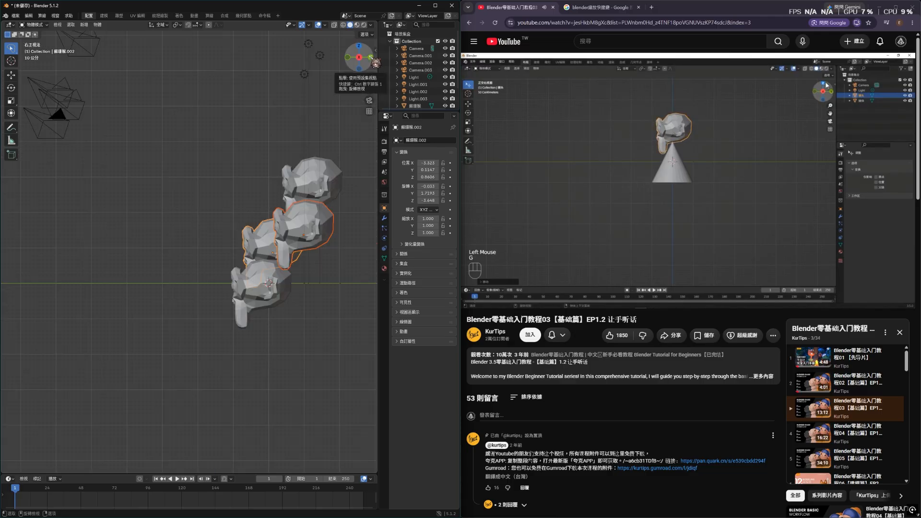
left_click(359, 48)
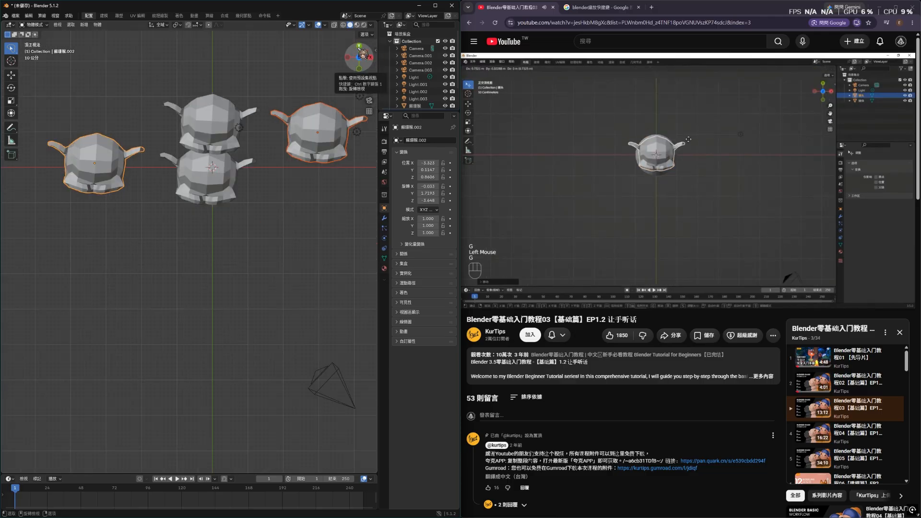
left_click(359, 47)
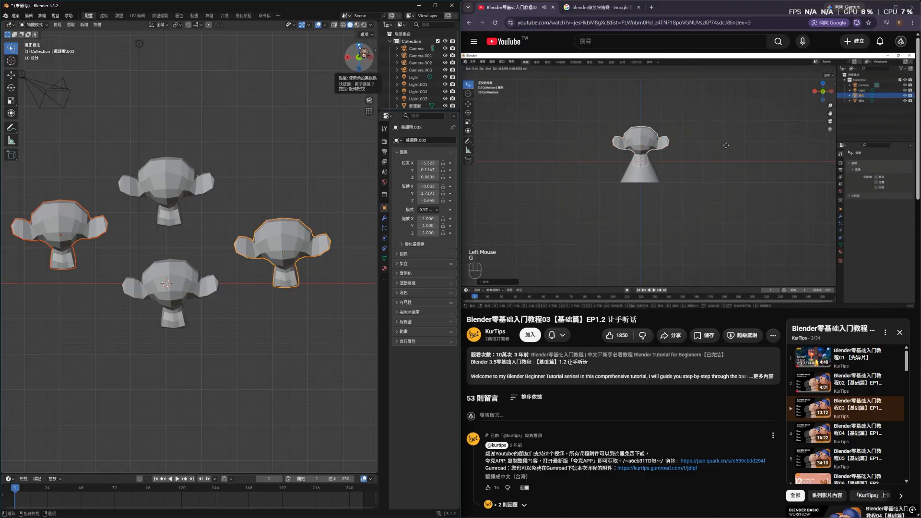
middle_click_drag(274, 123, 276, 154)
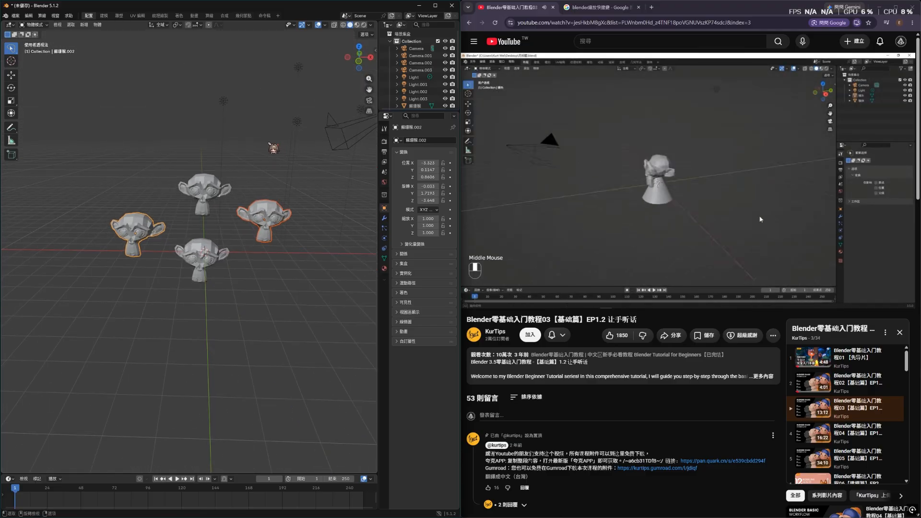
- Clear the selection of the two side monkey heads
scroll(341, 92, "up", 1)
middle_click_drag(342, 93, 298, 103)
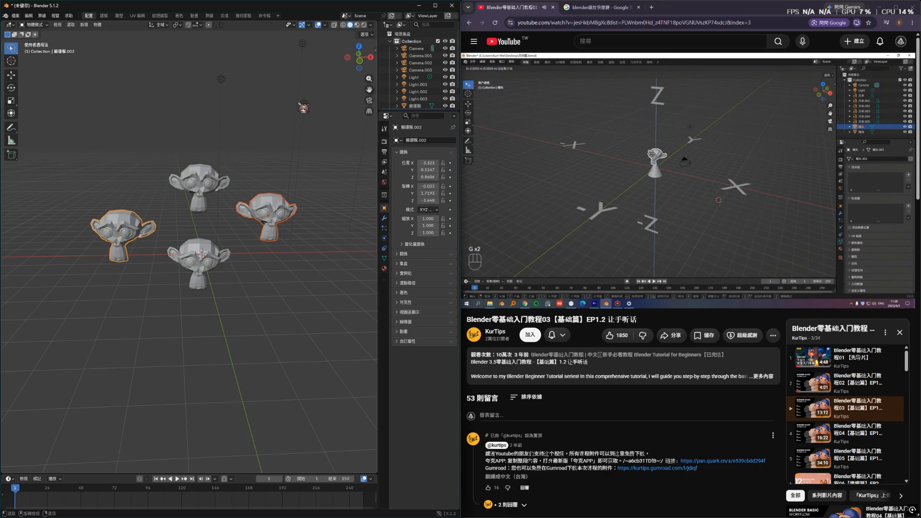
right_click(299, 103)
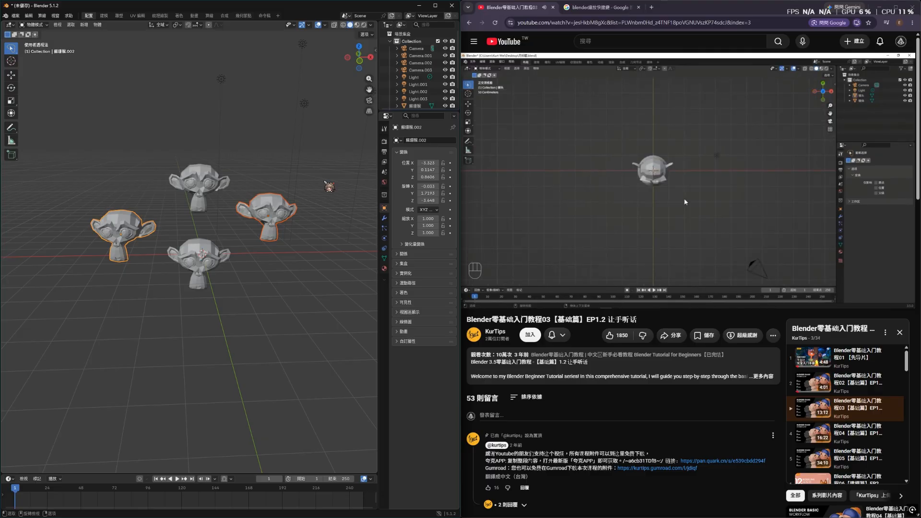
left_click(324, 181)
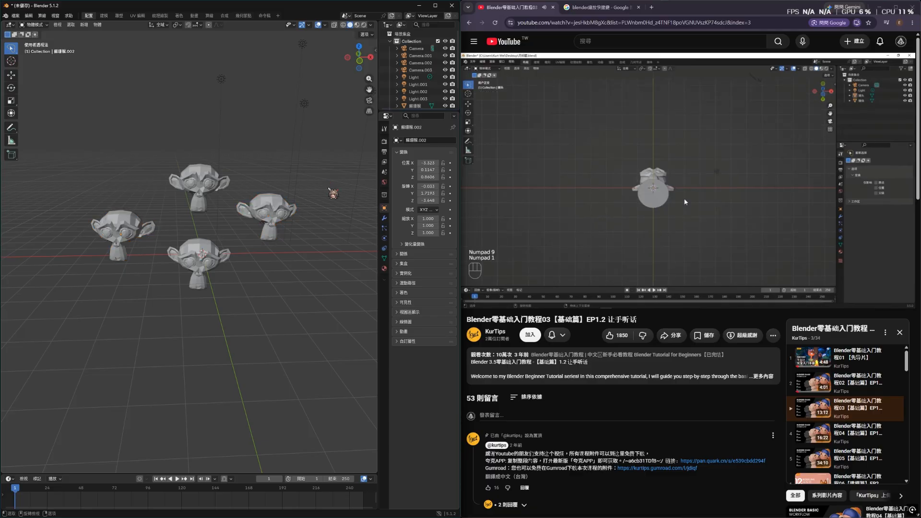
- Switch to the browser, pause the tutorial video and rewind it slightly
left_click(767, 324)
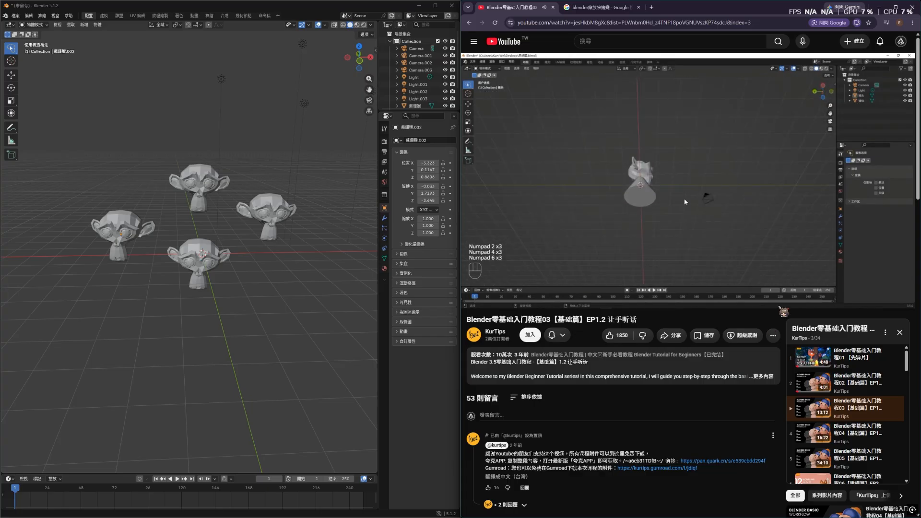
key("k")
key("j")
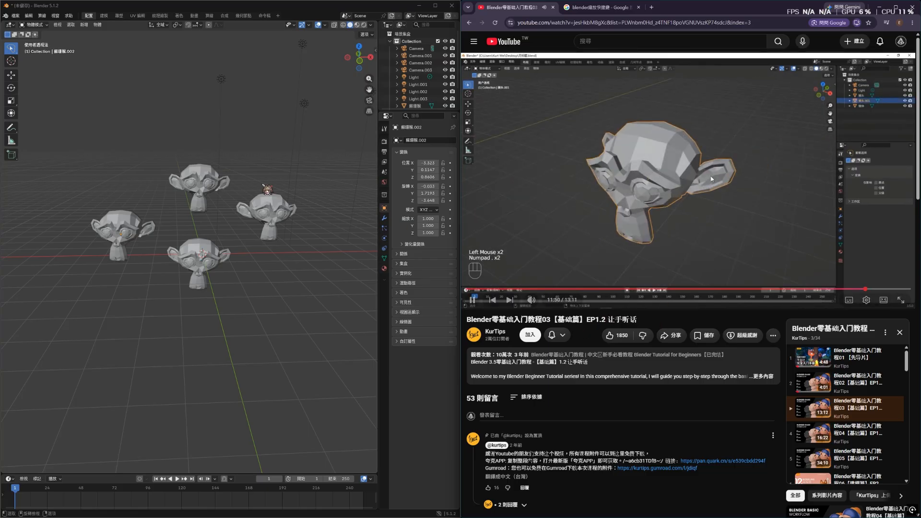
- Select only the topmost monkey head and close the pivot point choices without changing the pivot
left_click(207, 182)
key("period")
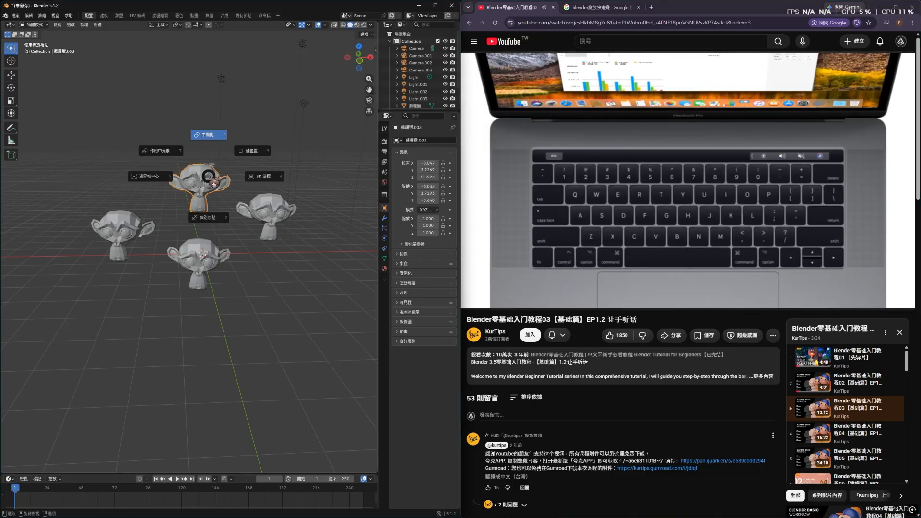
left_click(292, 163)
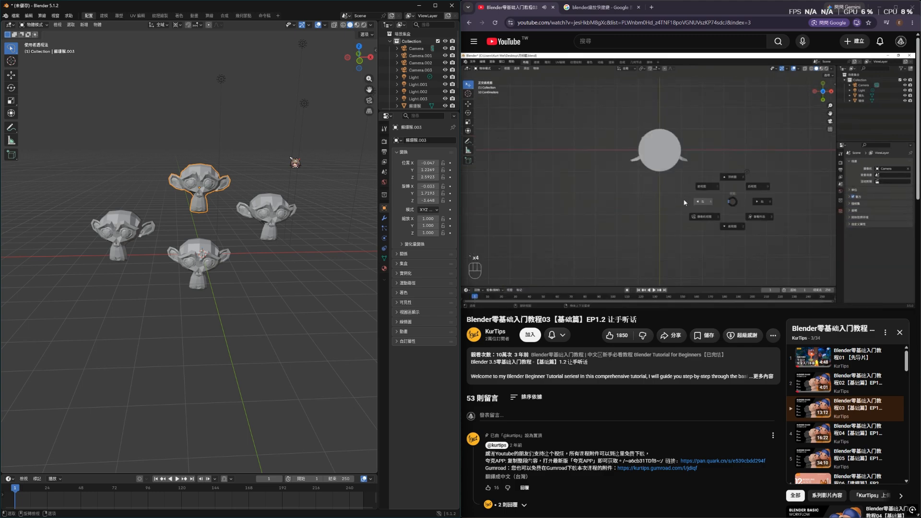
- Examine the monkey heads from the top and back orthographic views
key("grave")
left_click(205, 223)
key("grave")
left_click(202, 193)
key("grave")
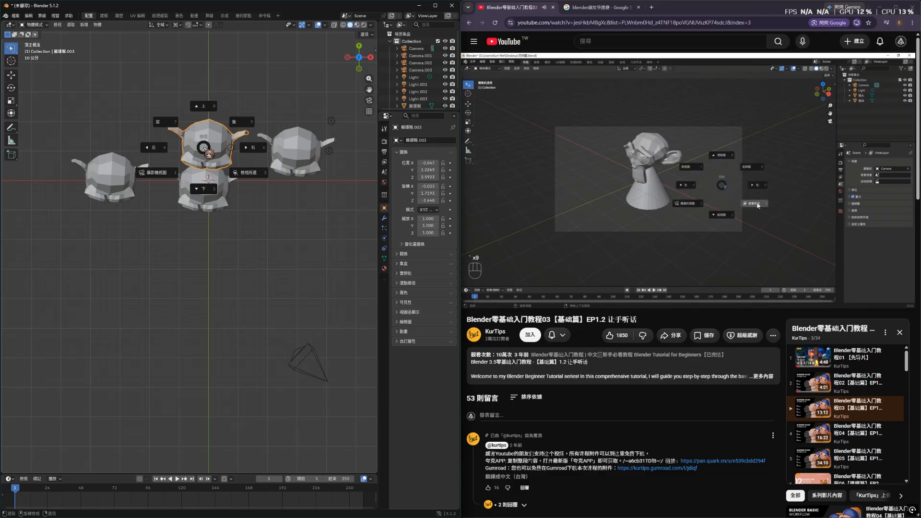
left_click(242, 122)
key("grave")
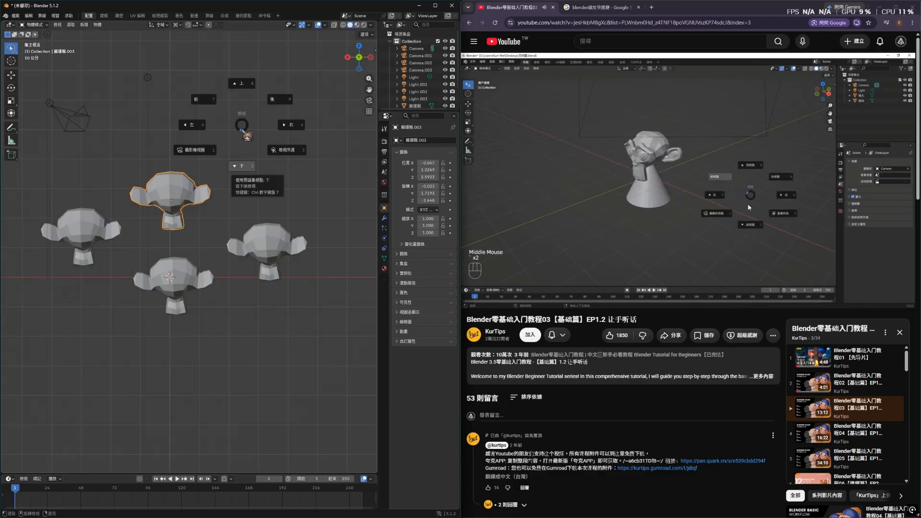
left_click(239, 133)
left_click(369, 100)
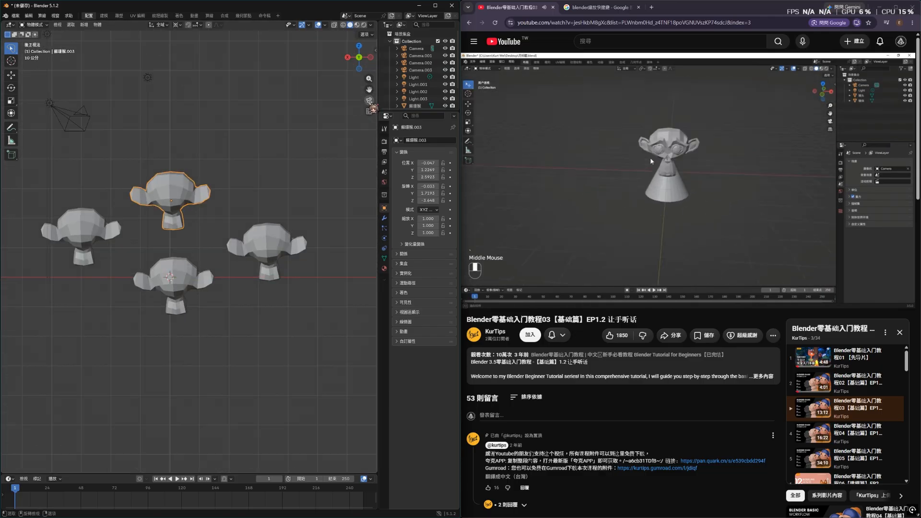
- Snap the viewport to the front orthographic view, return to a perspective view, and pause the tutorial video
middle_click_drag(240, 160, 46, 189)
mouse_move(136, 233)
middle_mouse_down()
mouse_move(152, 239)
mouse_move(144, 246)
middle_mouse_up()
middle_click_drag(199, 215, 360, 224)
scroll(322, 382, "up", 1, "alt")
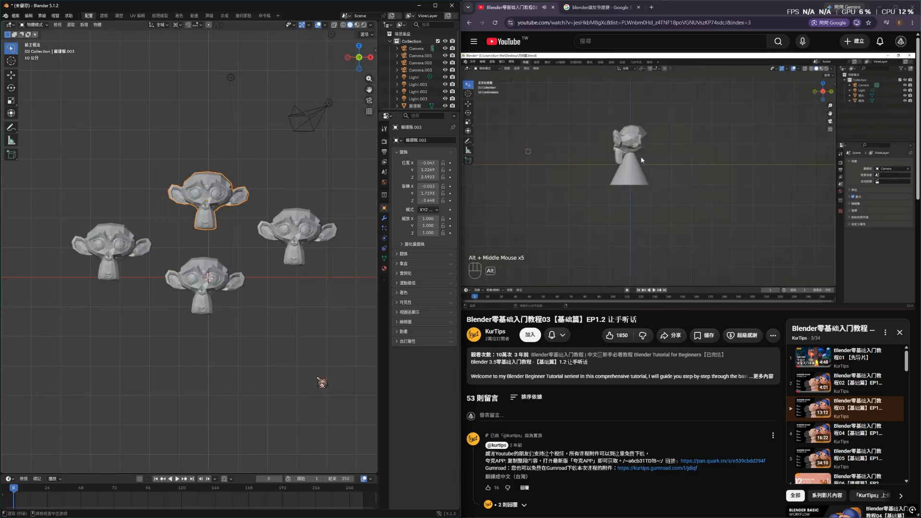
scroll(318, 377, "down", 1, "alt")
middle_click_drag(317, 378, 249, 298, "alt")
middle_click_drag(250, 230, 261, 167)
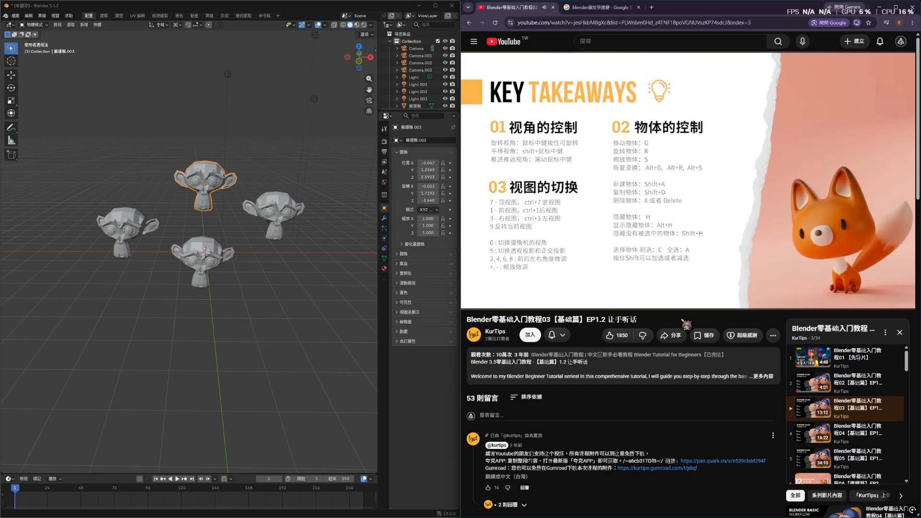
key("space")
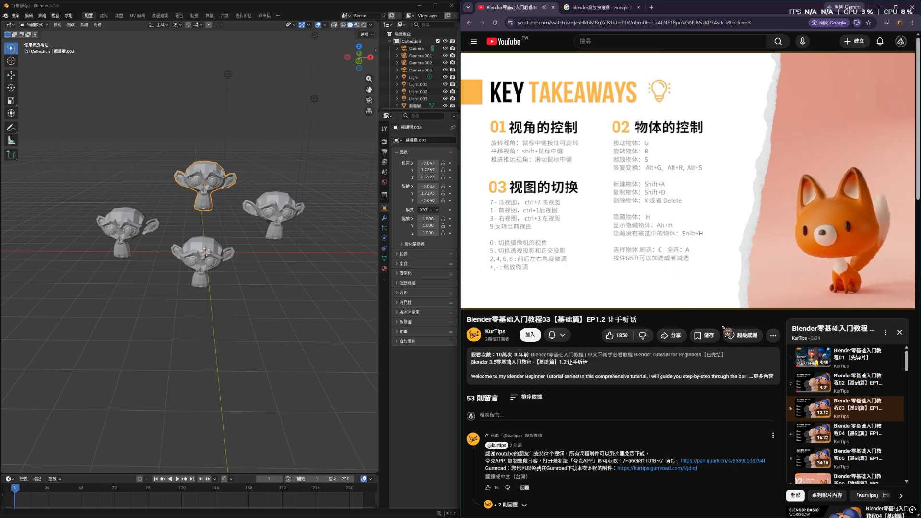